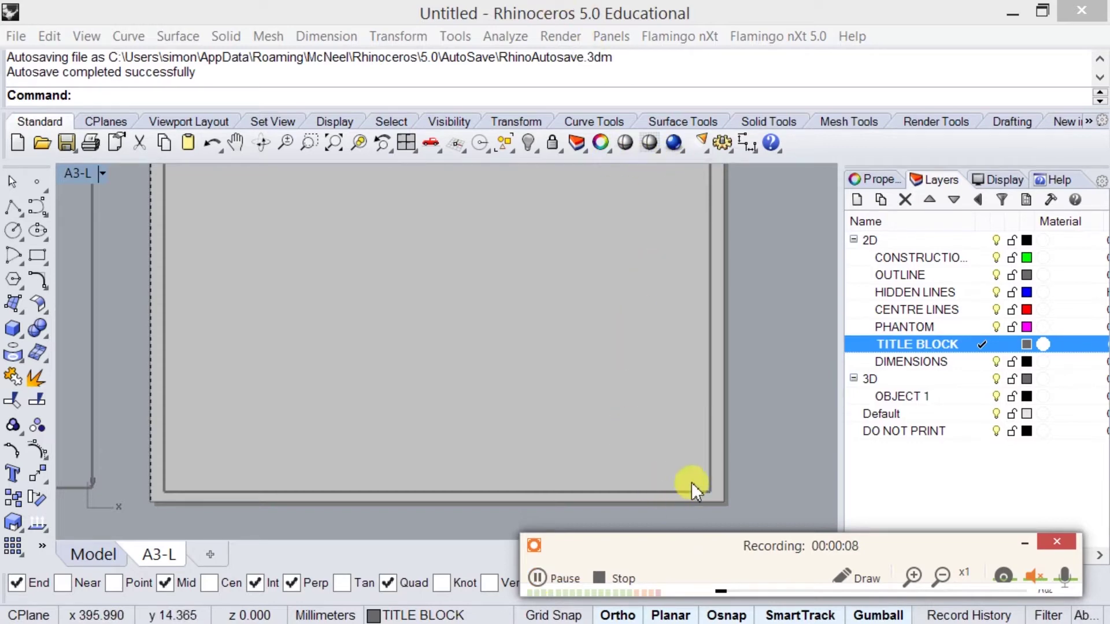
- Try to draw a 28 by 14 mm rectangle from the sheet border's lower-right inner corner, and undo it
right_drag(683, 461, 624, 434)
scroll(599, 457, up, 5)
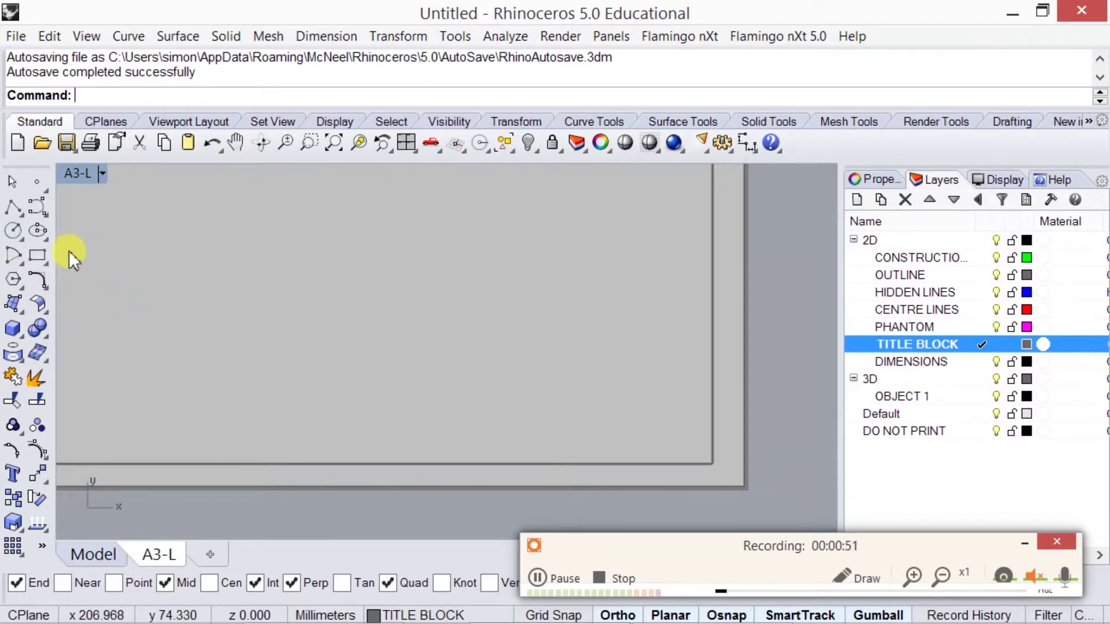
click(33, 256)
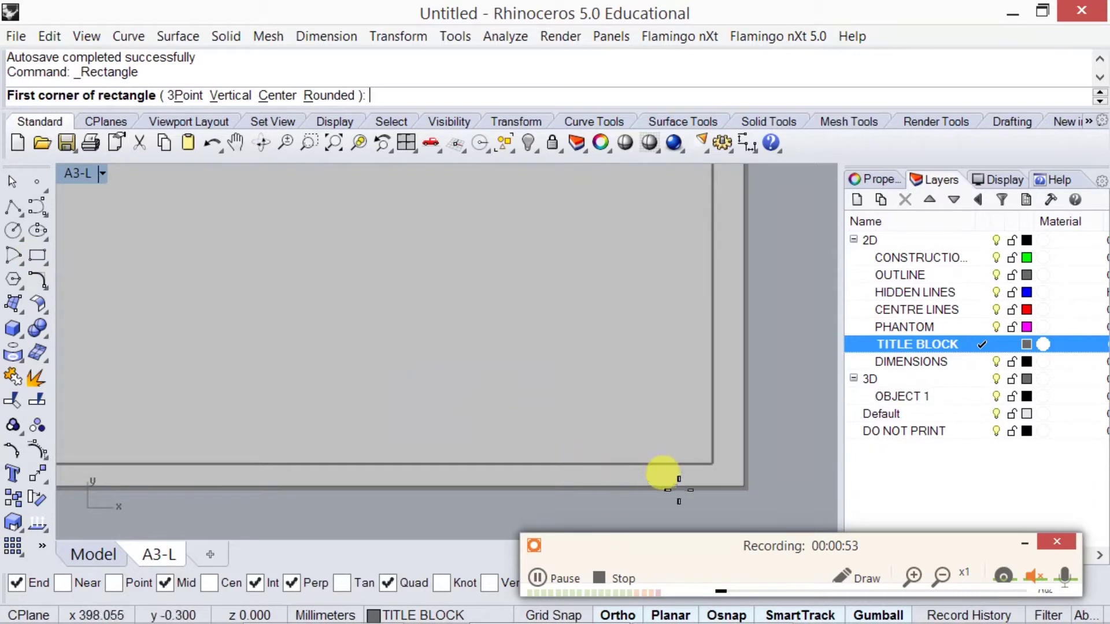
click(707, 456)
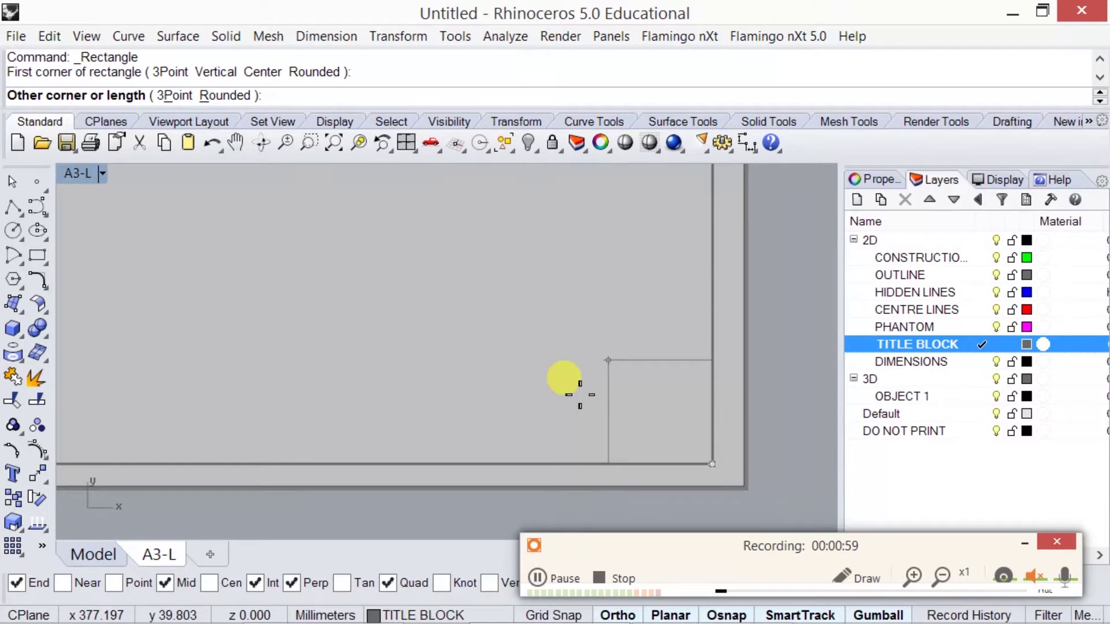
text(28)
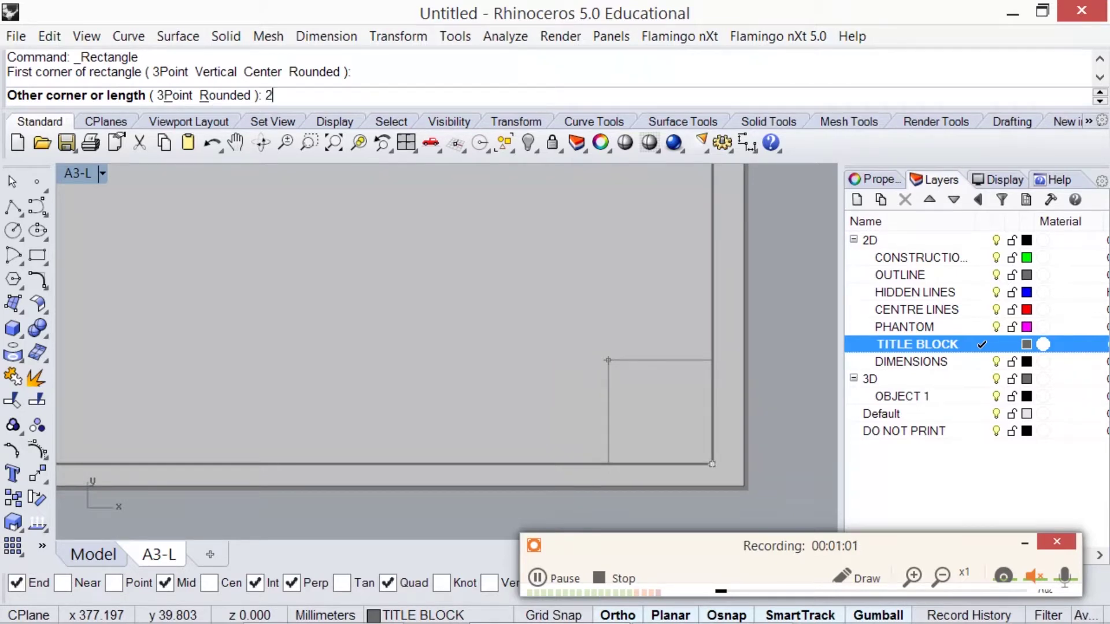
key(Return)
text(14)
key(Return)
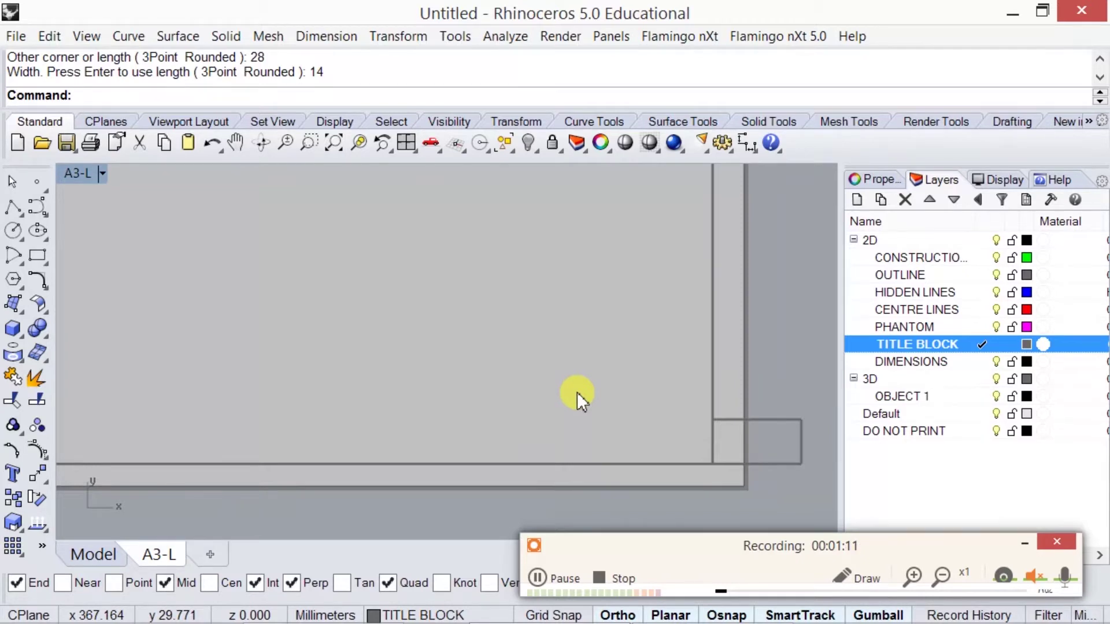
key(ctrl+z)
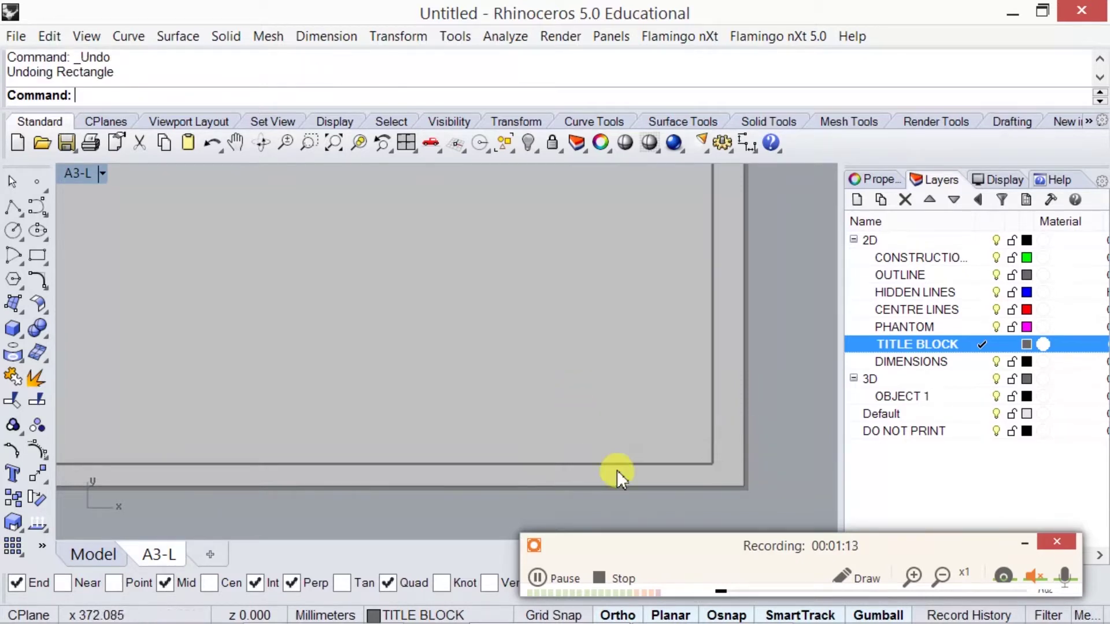
- Draw a rectangle from the border's lower-right corner with length -28 and width 14 mm, extending inside the sheet
key(Return)
click(711, 462)
text(-28)
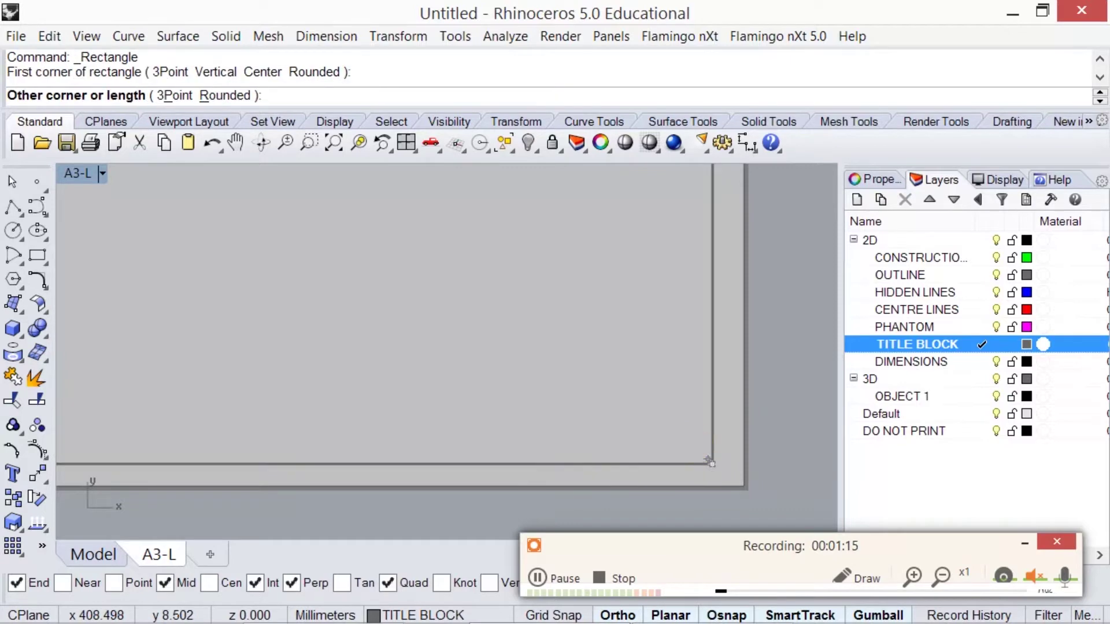
key(Return)
text(14)
key(Return)
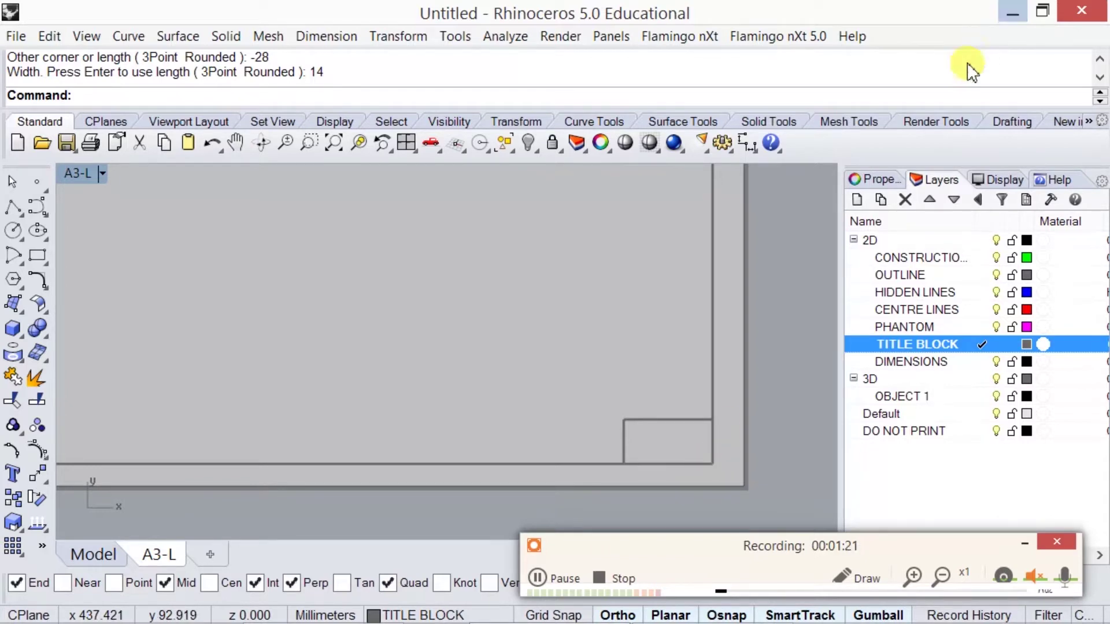
- Draw an adjoining rectangle from the lower-left corner of the 28 by 14 mm cell, length -21 and width 14 mm
key(Return)
click(624, 464)
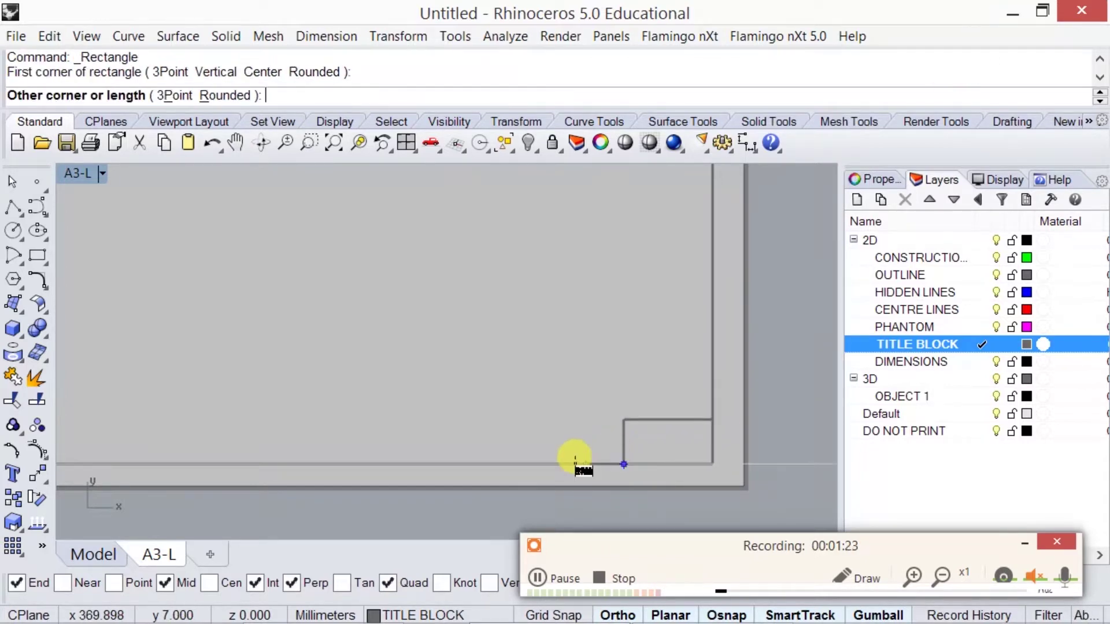
text(-21)
key(Return)
text(14)
key(Return)
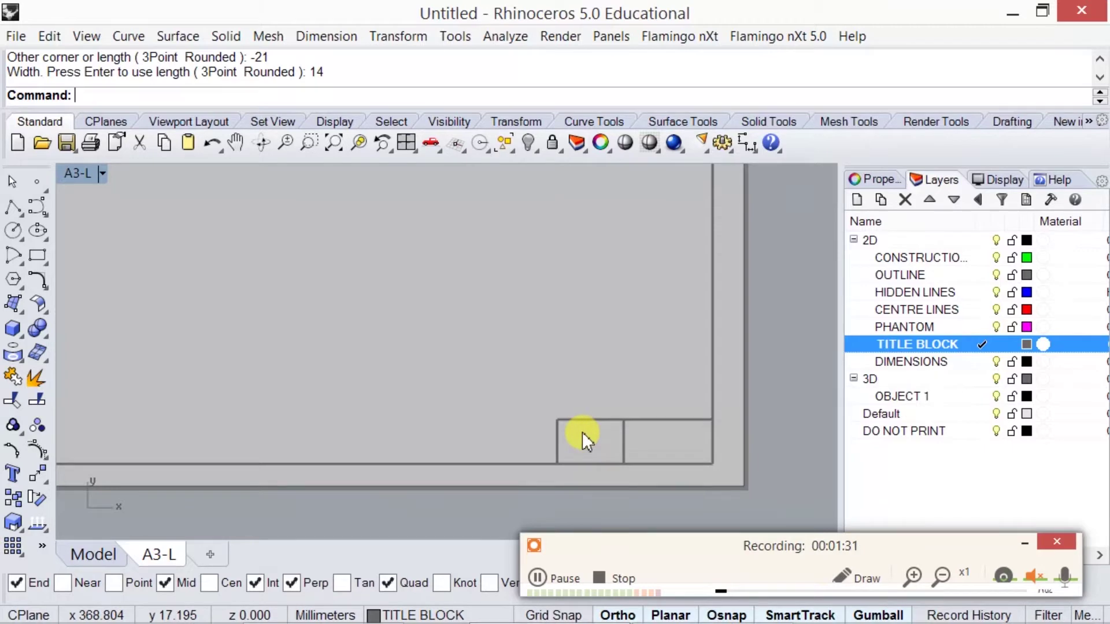
- Draw a rectangle from the lower-left corner of the 21 by 14 mm cell, length -28 and width 7 mm
key(Return)
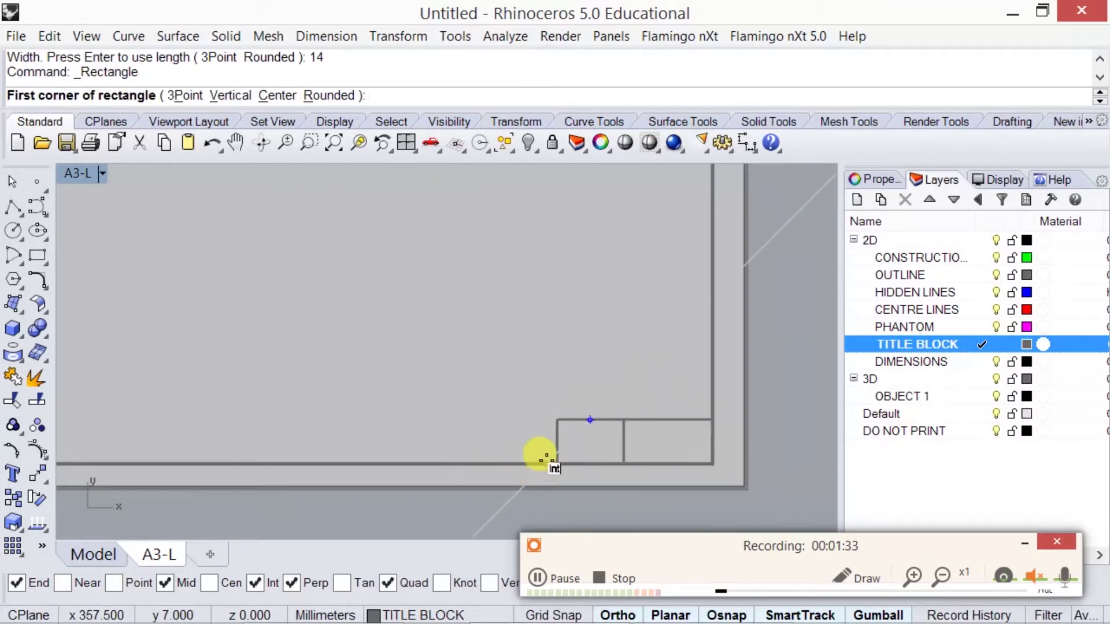
click(555, 464)
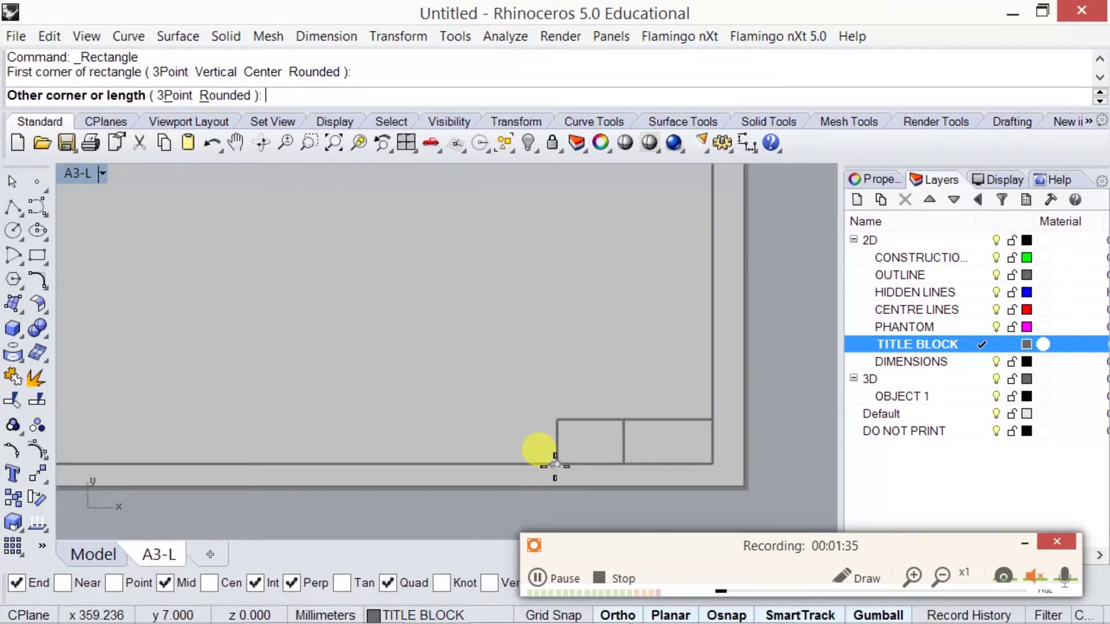
text(-28)
key(Return)
text(7)
key(Return)
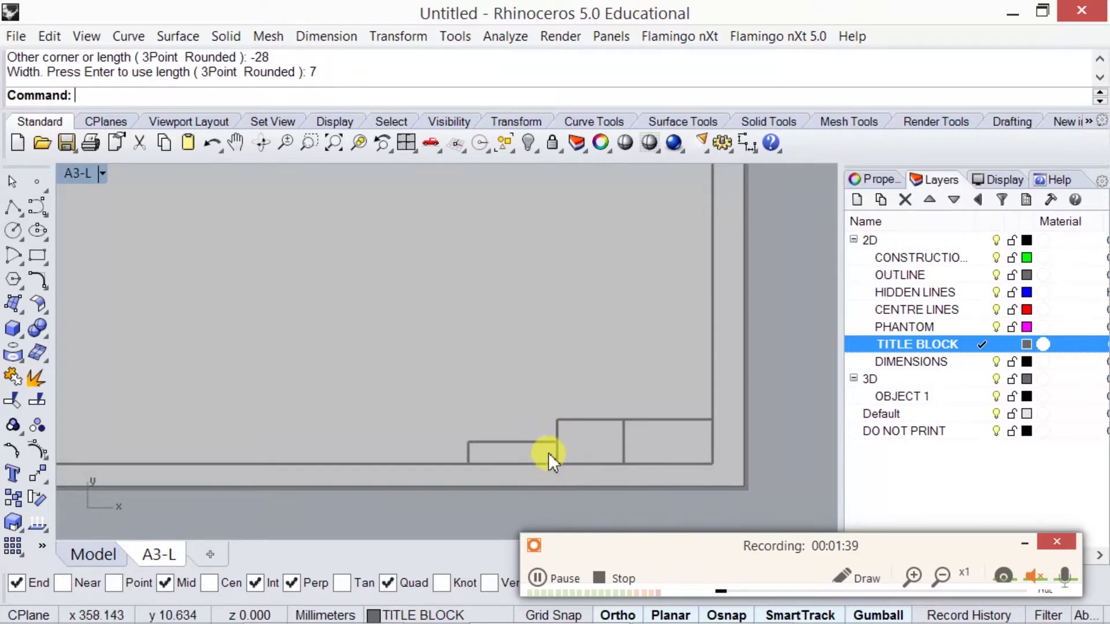
- Stack another rectangle on the 28 by 7 mm cell from its upper-right corner, length -28 and width 7 mm
key(Return)
click(554, 444)
text(-28)
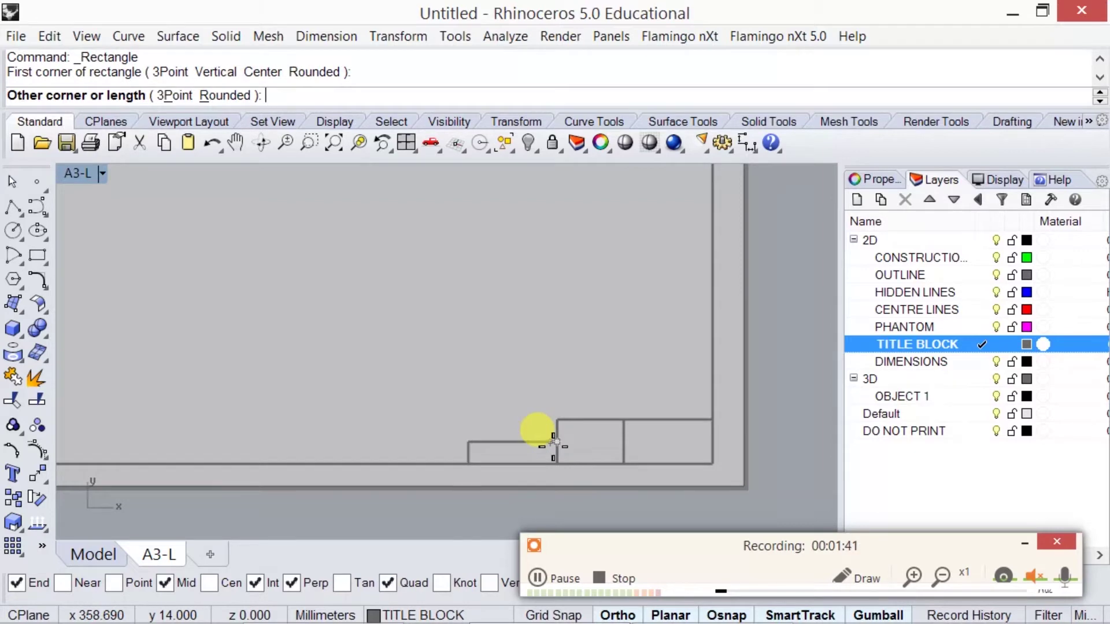
key(Return)
text(7)
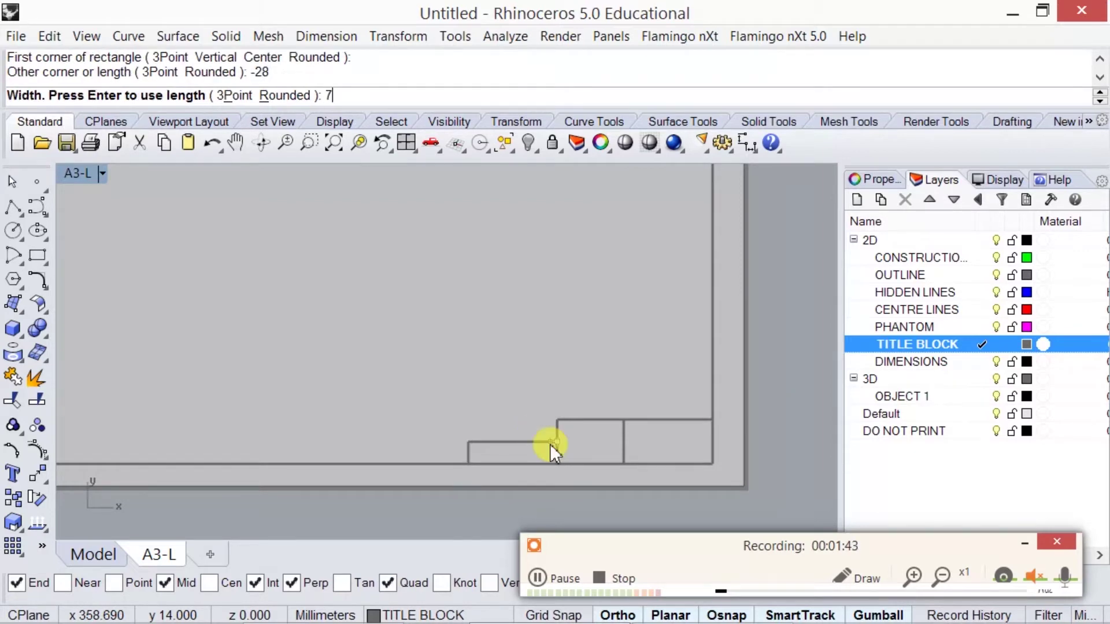
key(Return)
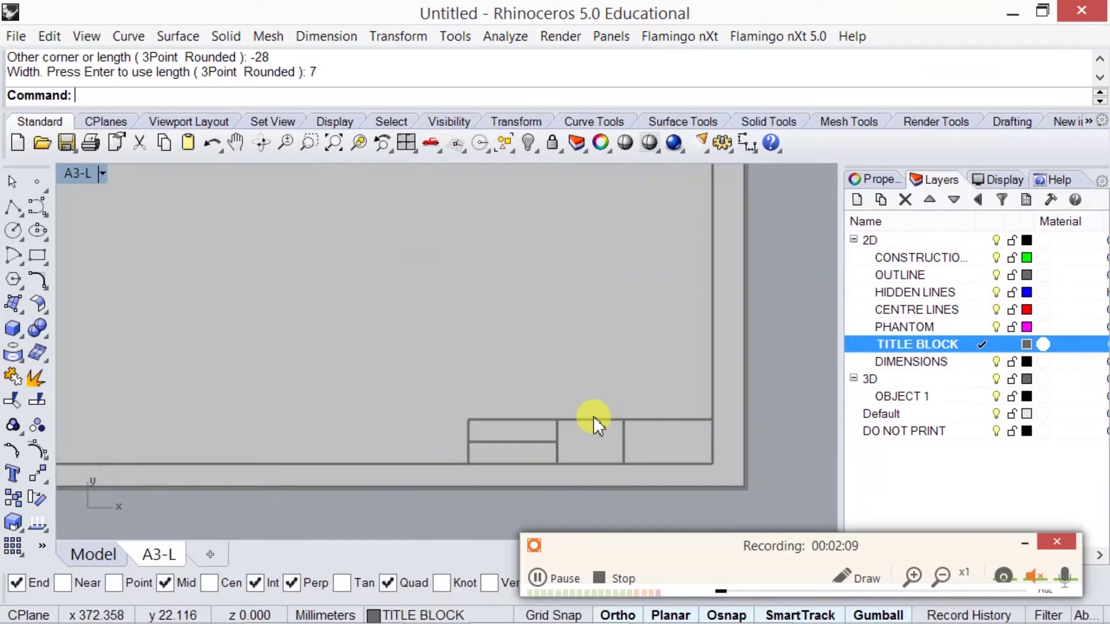
- Draw a 49 by 7 mm rectangle above the bottom cells, starting at their upper-left corner
key(Return)
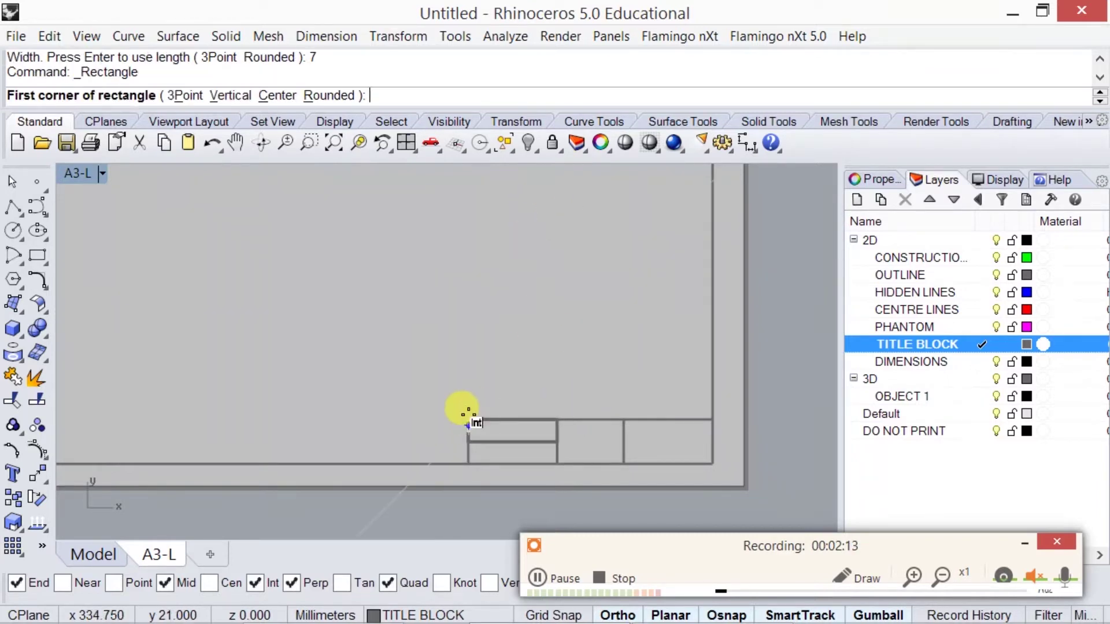
scroll(471, 384, up, 2)
click(468, 421)
scroll(470, 399, down, 1)
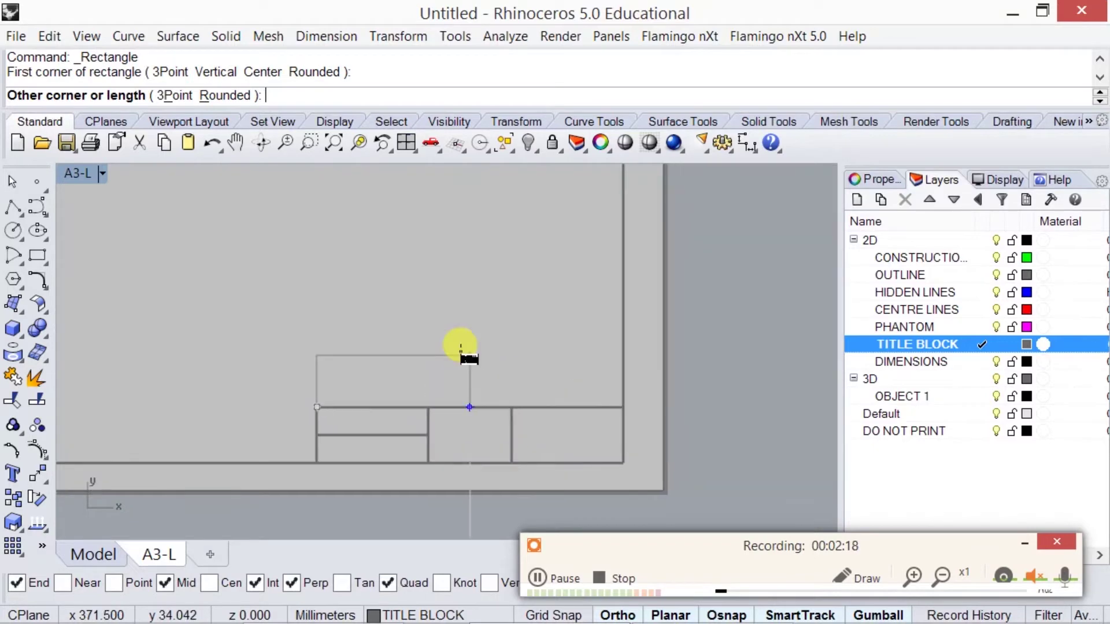
text(49)
key(Return)
text(7)
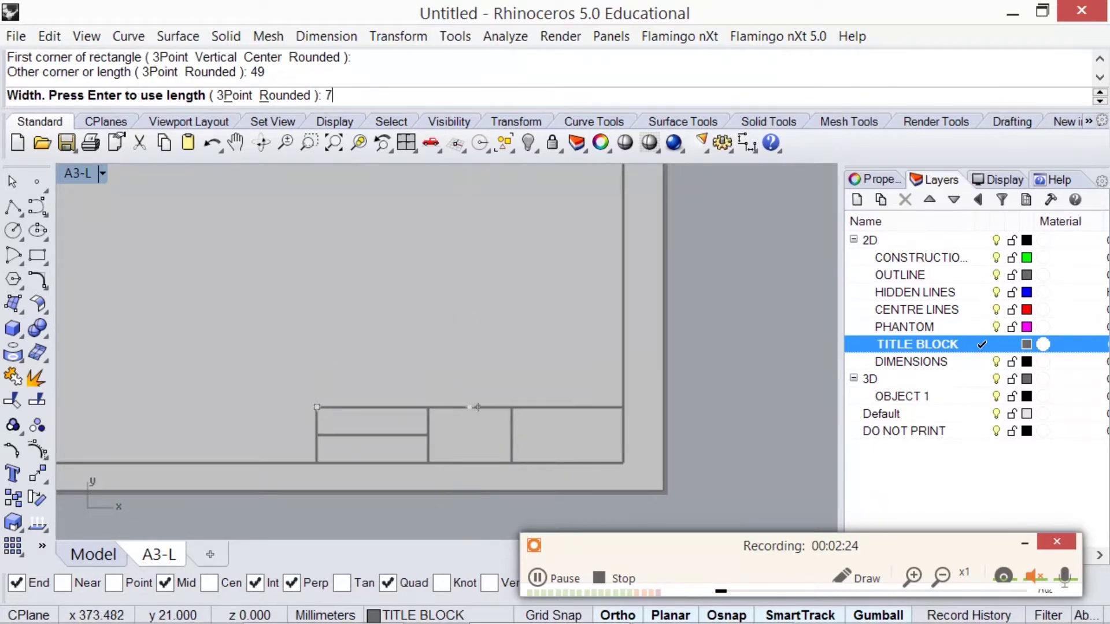
key(Return)
- Stack a second 49 by 7 mm rectangle on the first and close off the two matching cells between them and the right border
key(Return)
click(316, 380)
text(49)
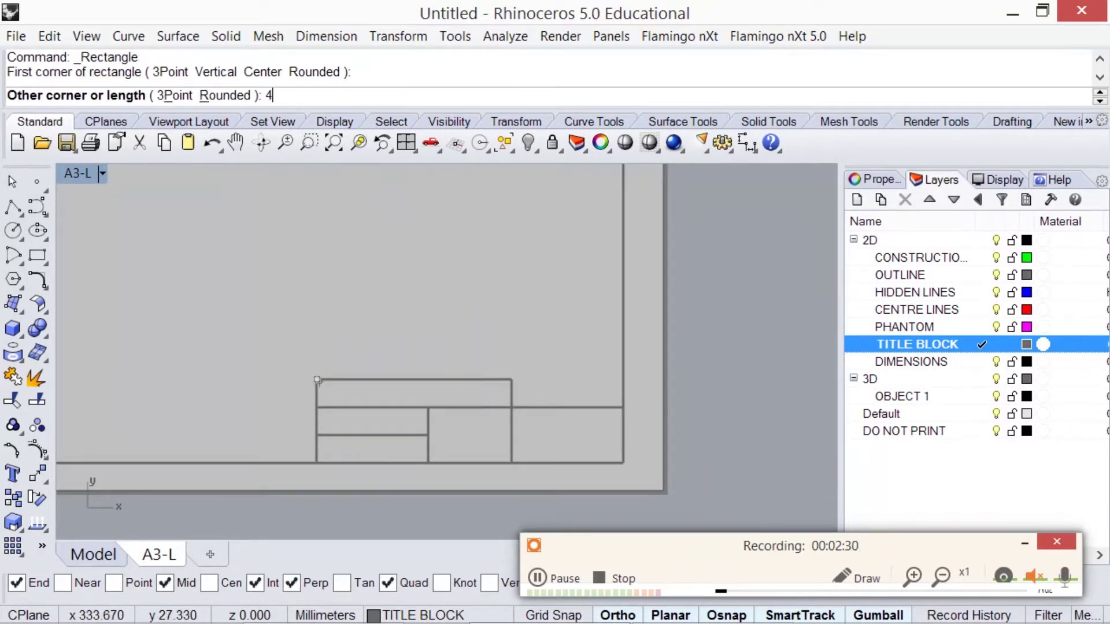
key(Return)
text(7)
key(Return)
key(Return)
click(499, 344)
- Draw a full-width 77 by 7 mm rectangle on top of the title block from its upper-left corner
key(Return)
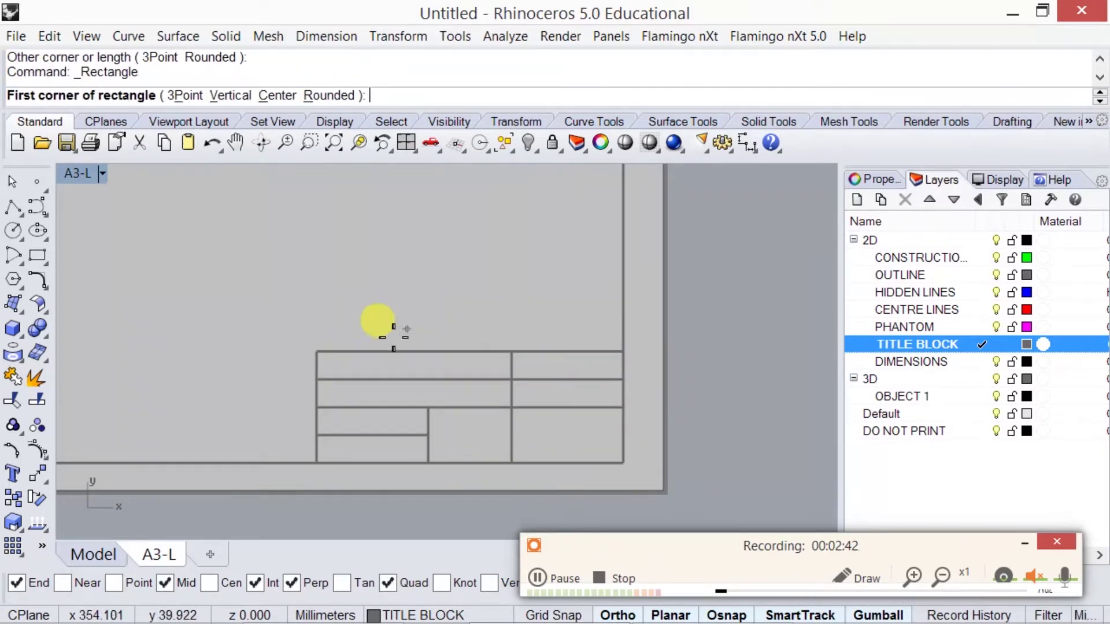
click(317, 351)
text(77)
key(Return)
text(7)
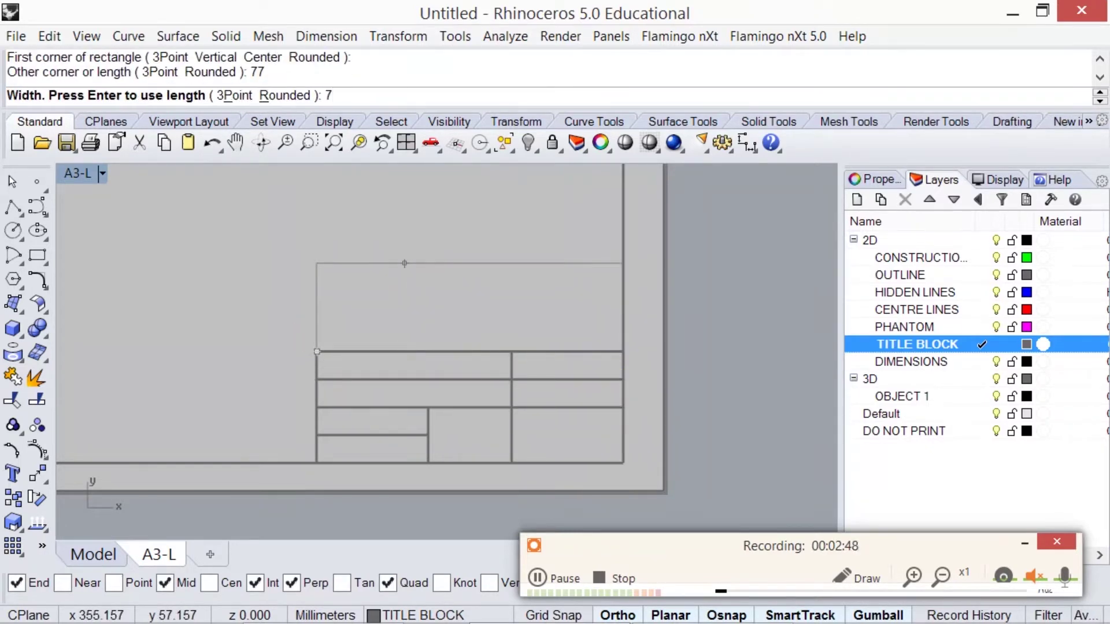
key(Return)
- Copy the 77 by 7 mm row twice upward, stacking each copy directly on the row beneath
click(305, 346)
text(Copy)
key(Return)
click(306, 348)
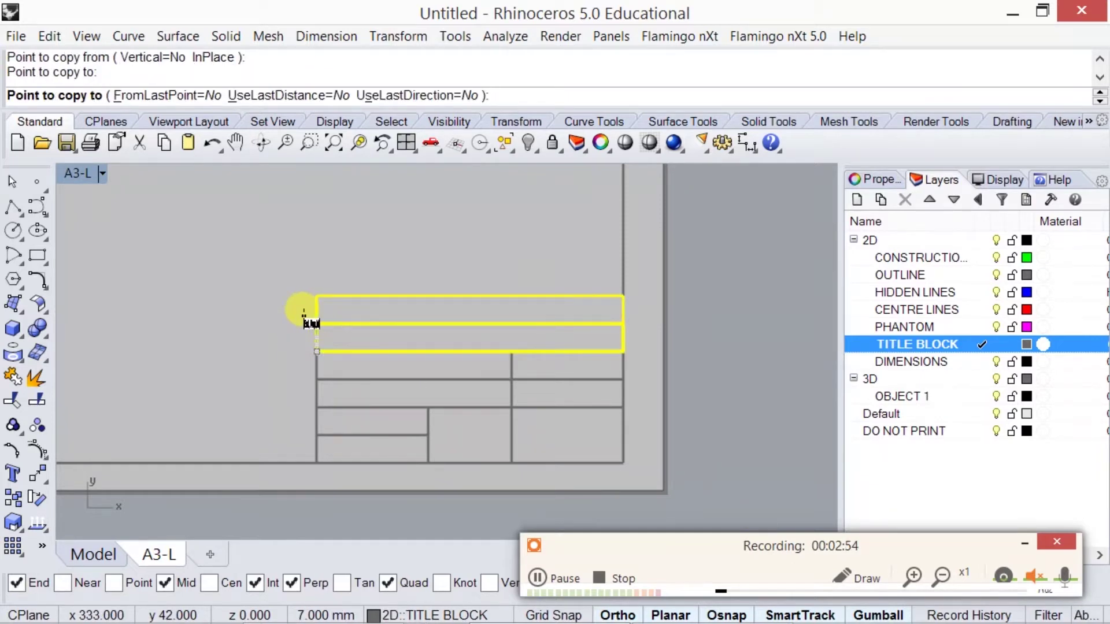
click(311, 284)
right_click(326, 257)
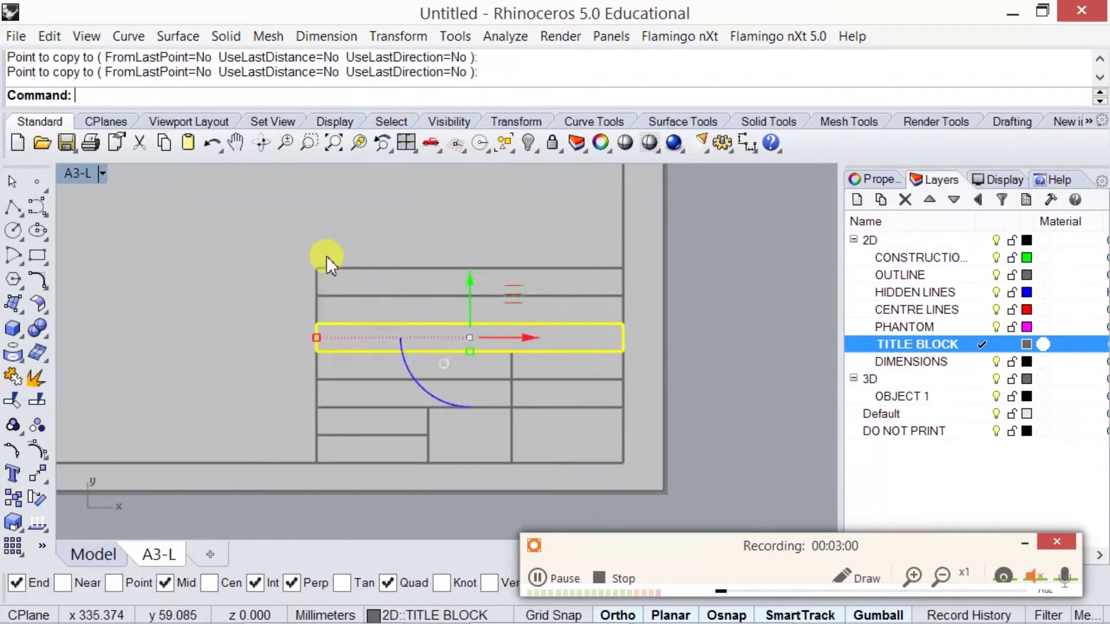
key(Return)
click(311, 252)
text(21)
key(Return)
right_click(318, 261)
key(Escape)
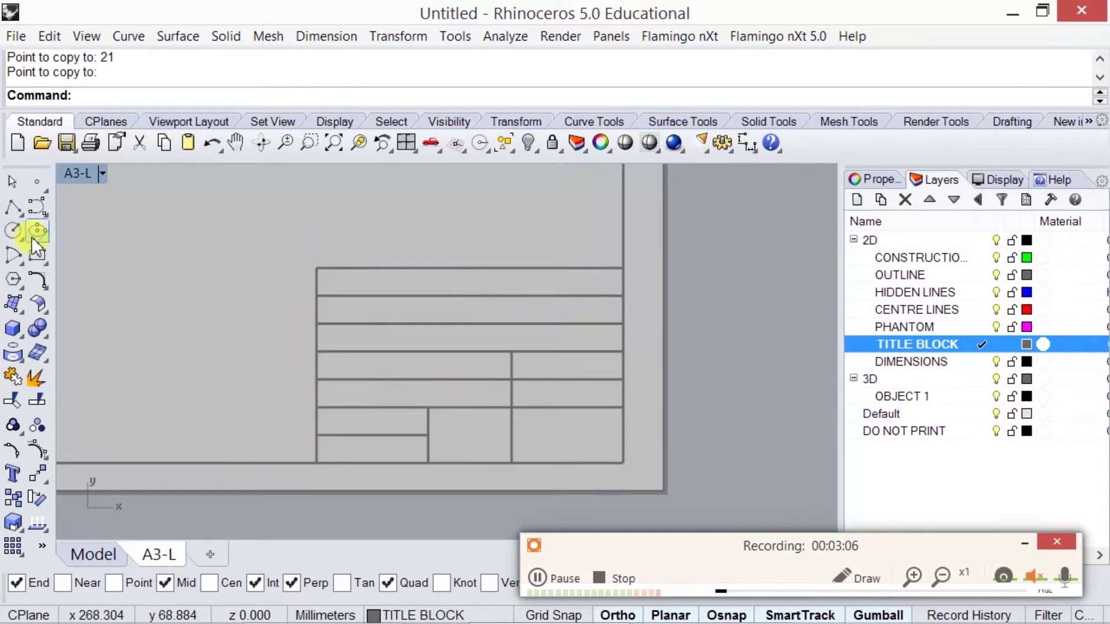
- Draw a 21 by 21 mm square above the full-width rows, starting at the stack's upper-left corner
click(37, 255)
click(315, 267)
text(21)
key(Return)
text(21)
key(Return)
- Draw a rectangle filling the space from the square's upper-right corner to the upper-right corner of the rows below
key(Return)
click(400, 184)
click(620, 261)
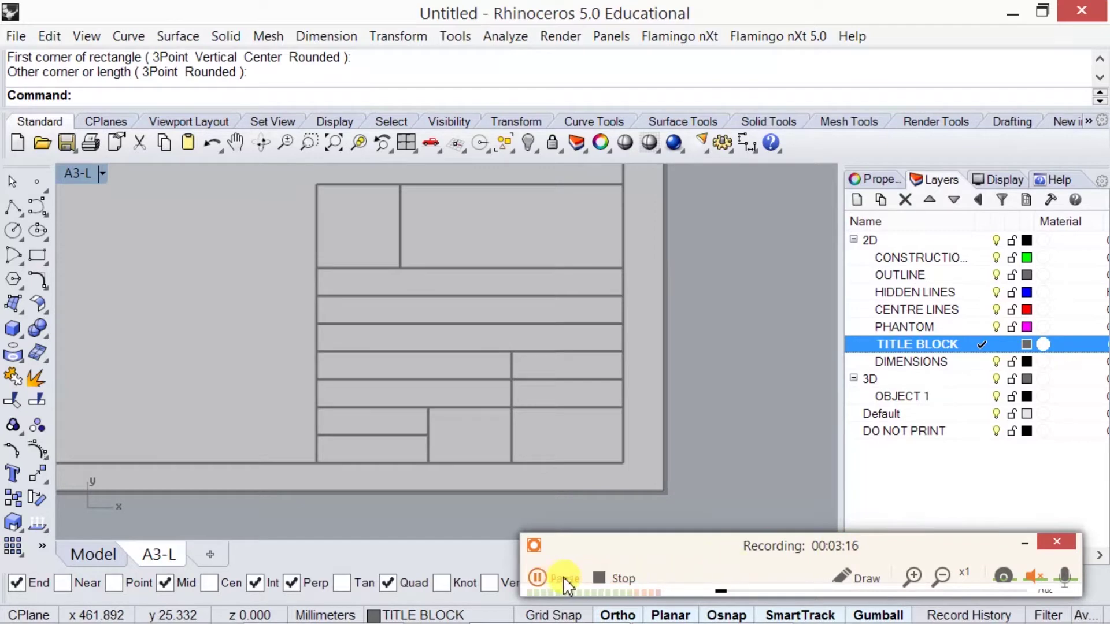
click(564, 577)
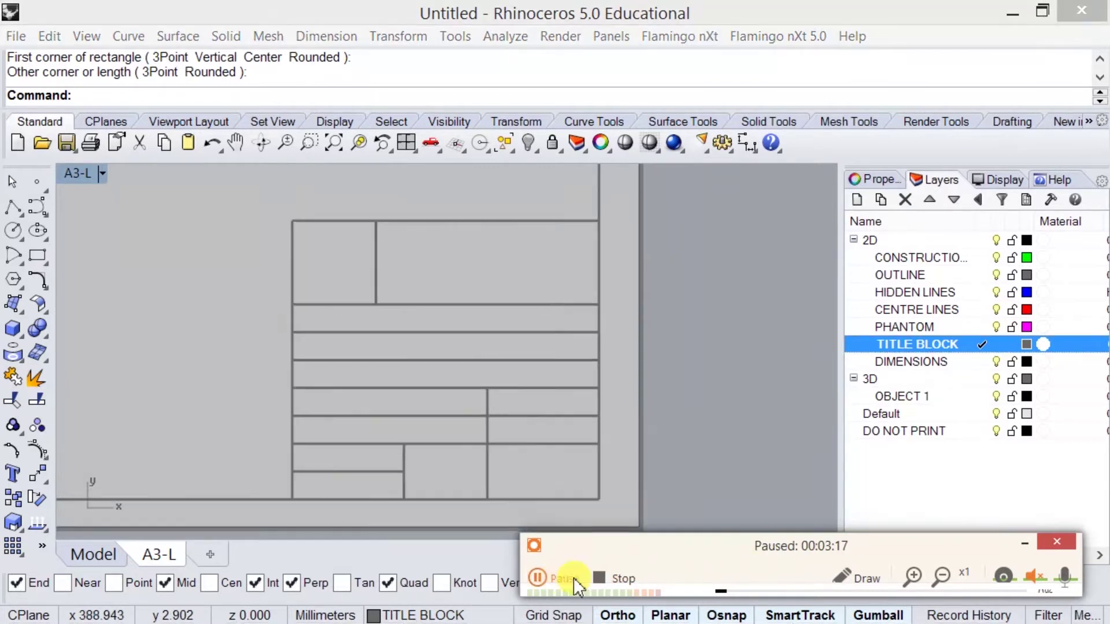
click(569, 577)
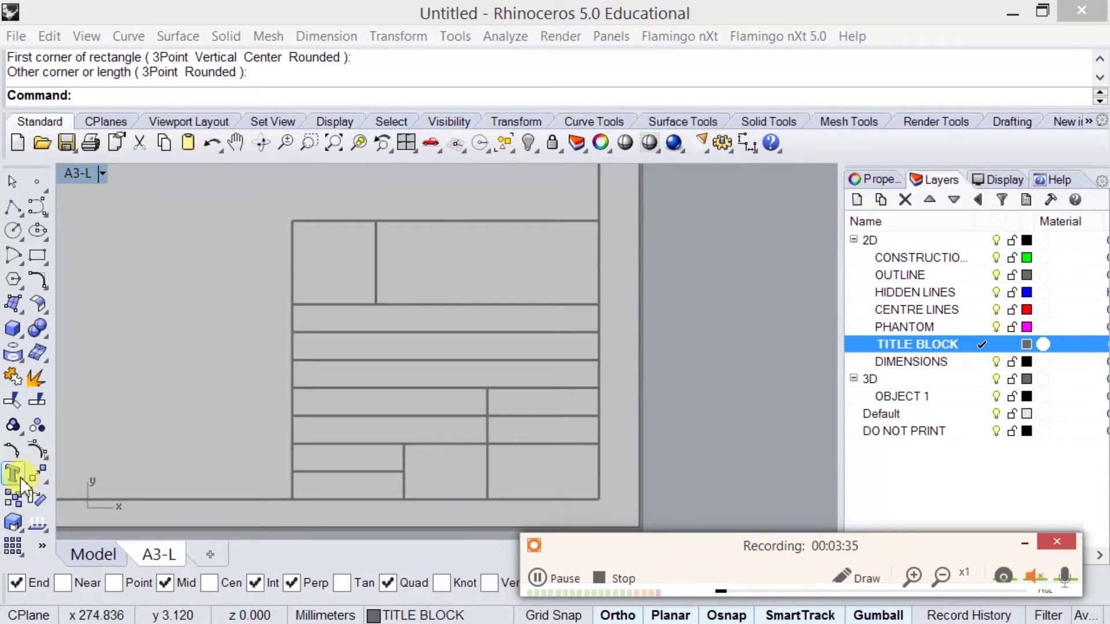
- Start a text annotation at the title block's upper-left corner and set its text height to 2.5 mm
click(998, 124)
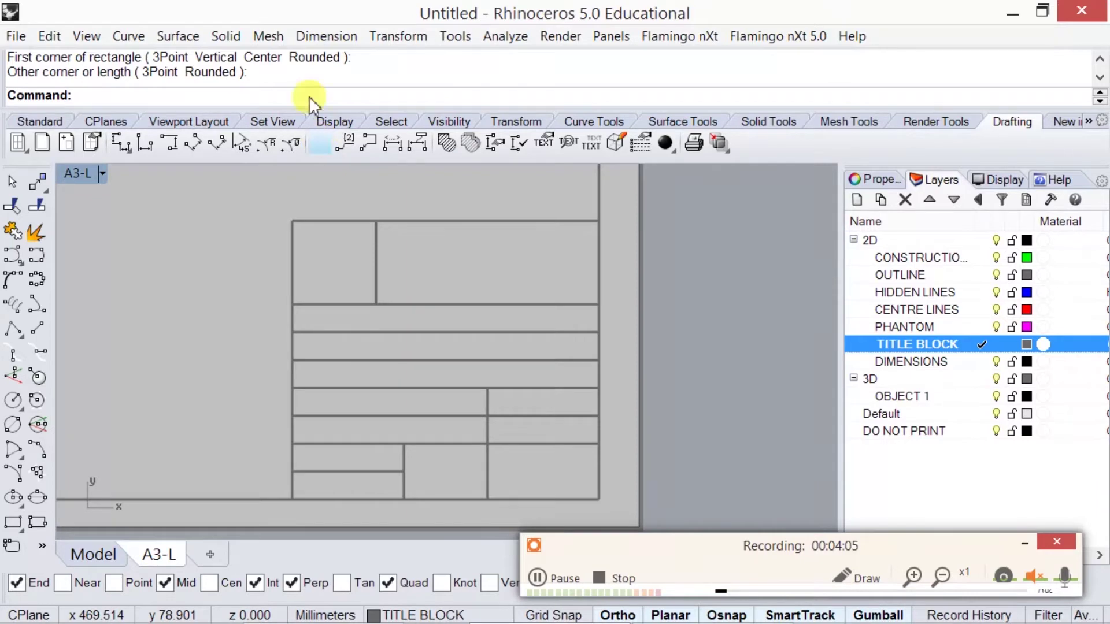
click(321, 143)
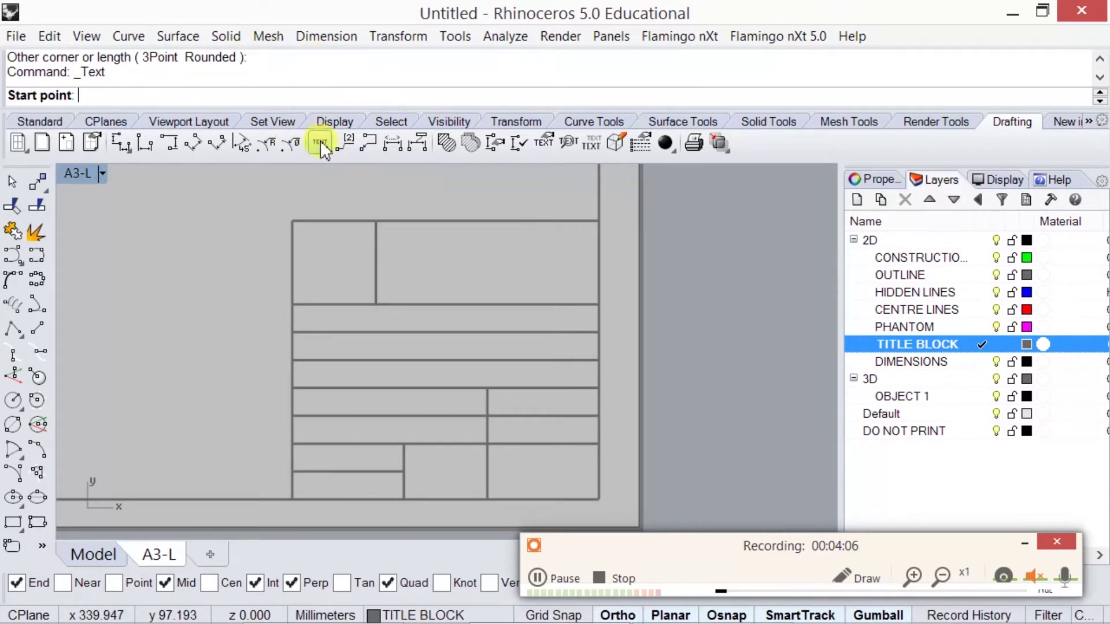
click(293, 224)
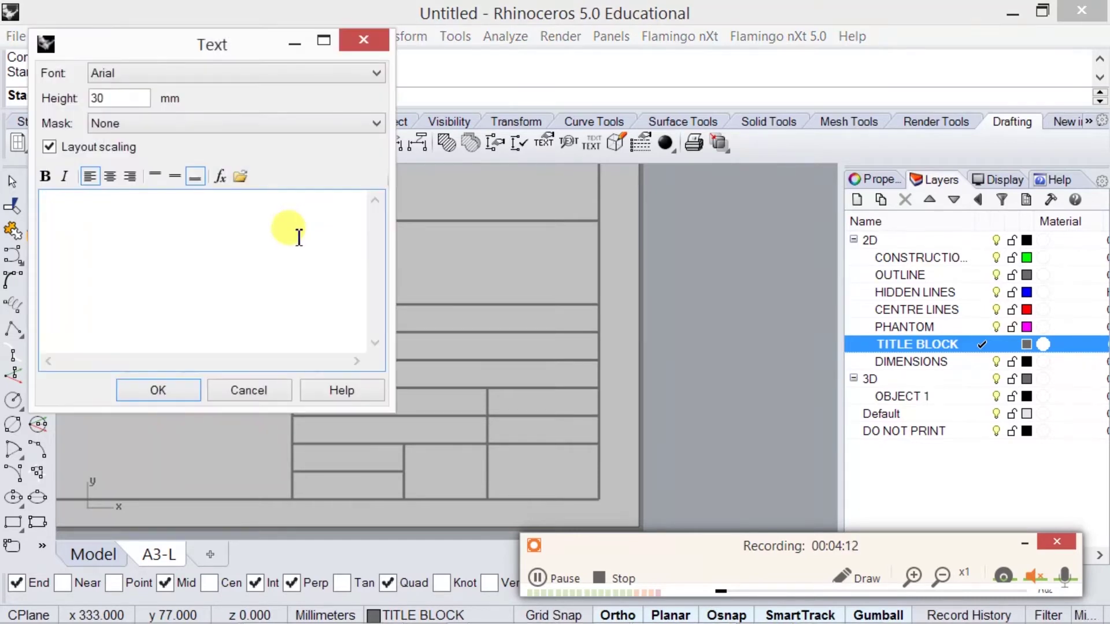
drag(225, 49, 788, 129)
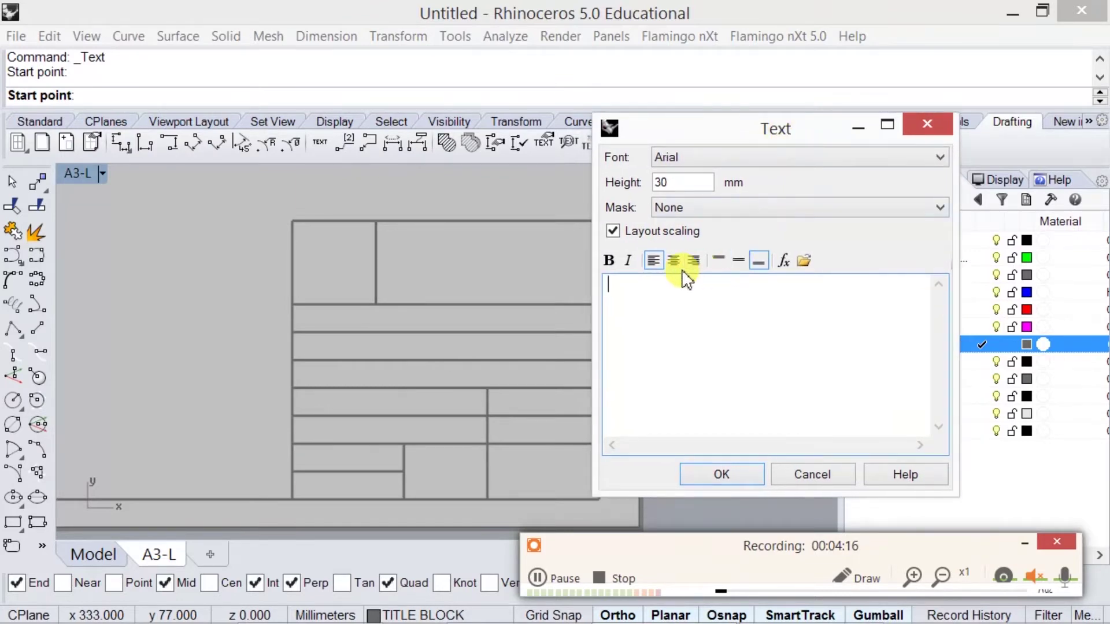
click(710, 164)
click(697, 178)
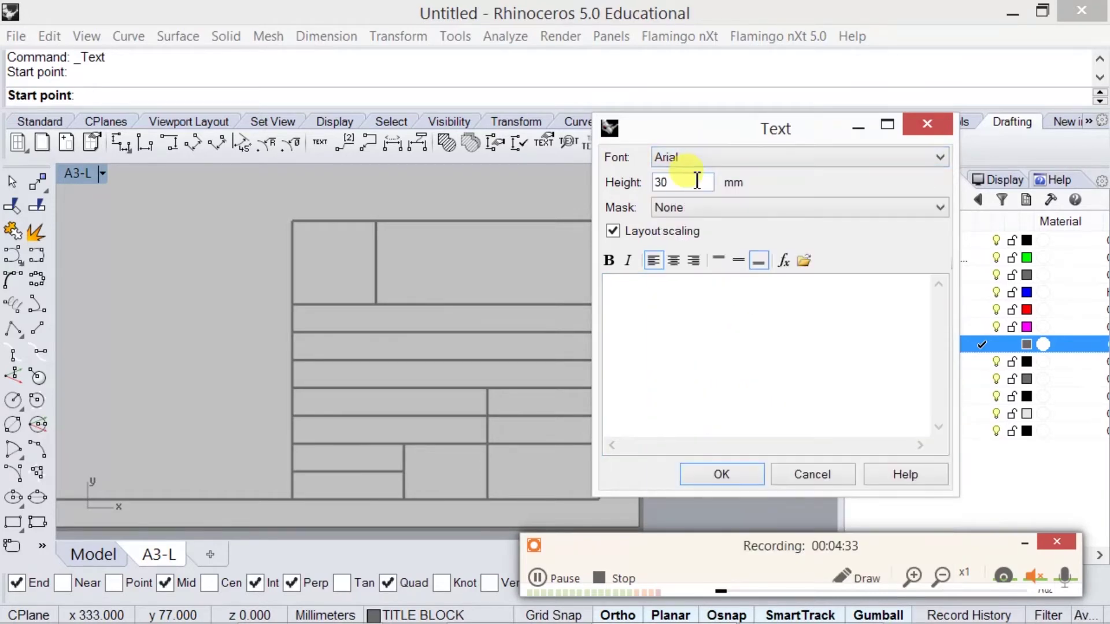
double_click(694, 182)
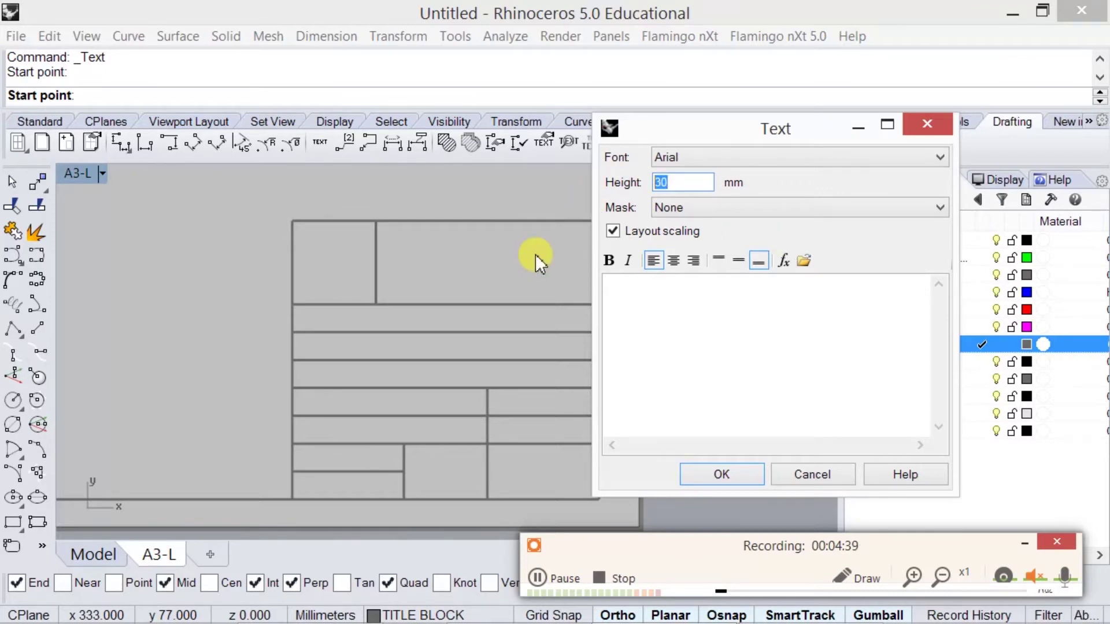
text(2.5)
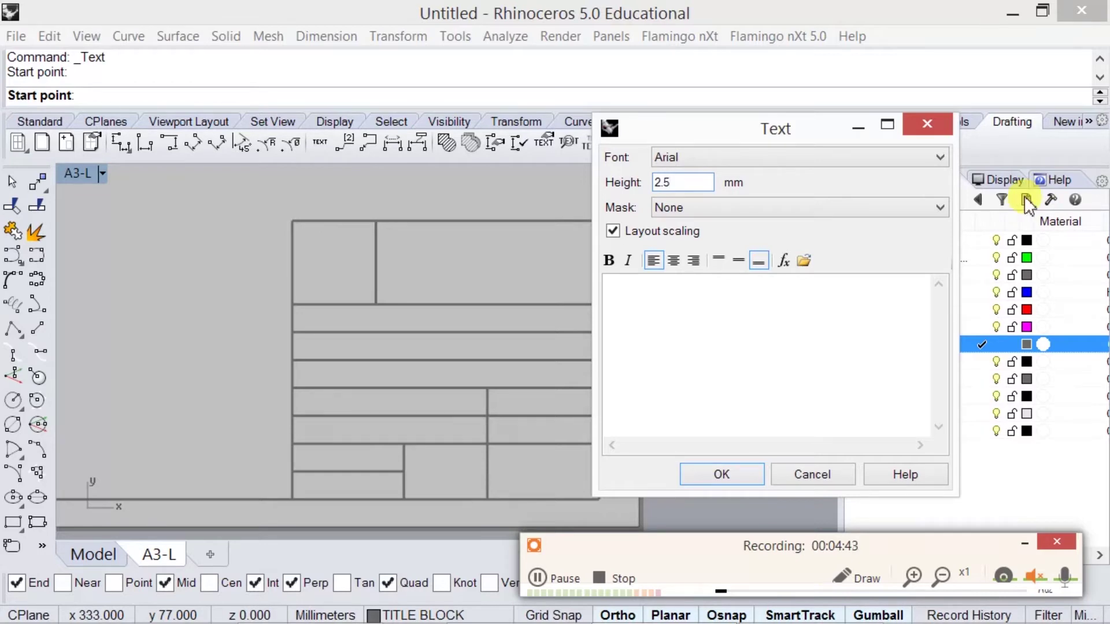
- Make the annotation bold and top-aligned, and enter LOGO as the text for the title block's upper-left square
click(909, 353)
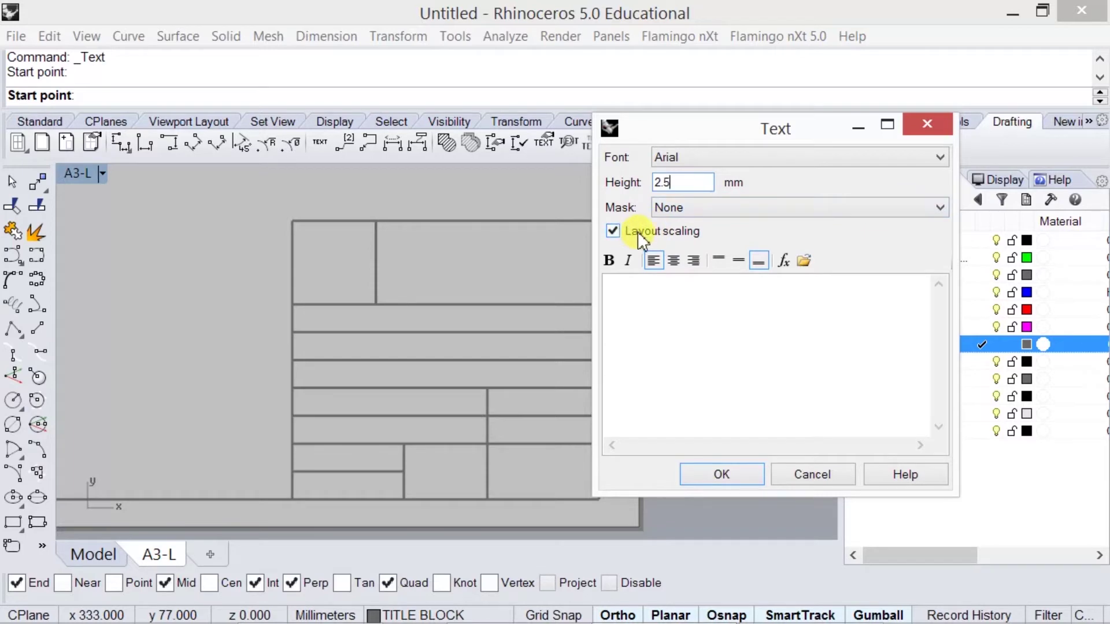
click(608, 262)
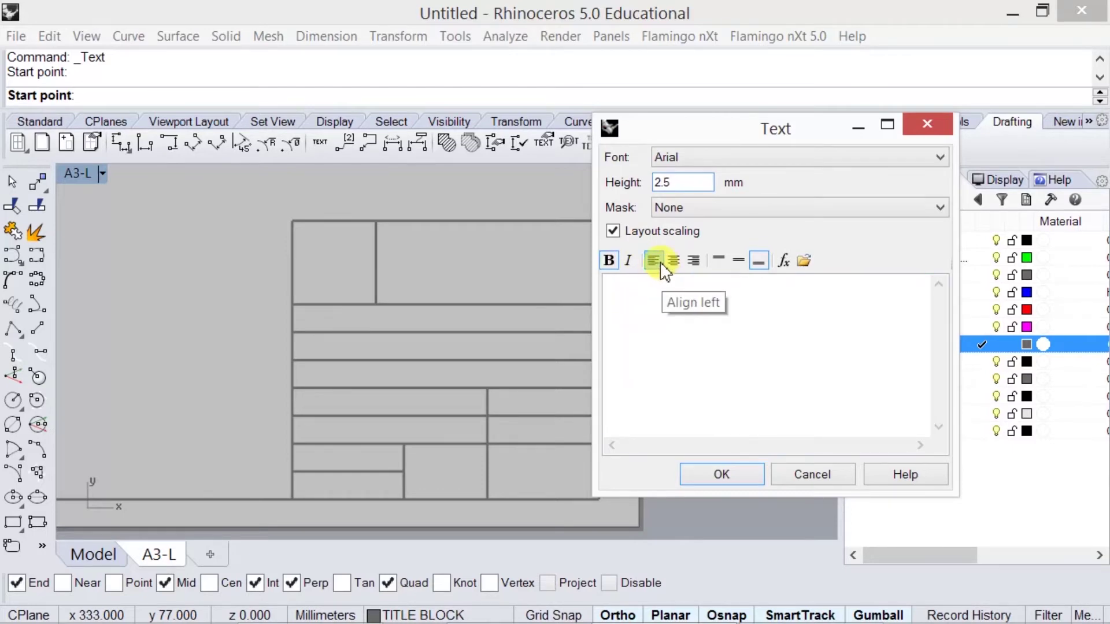
click(728, 263)
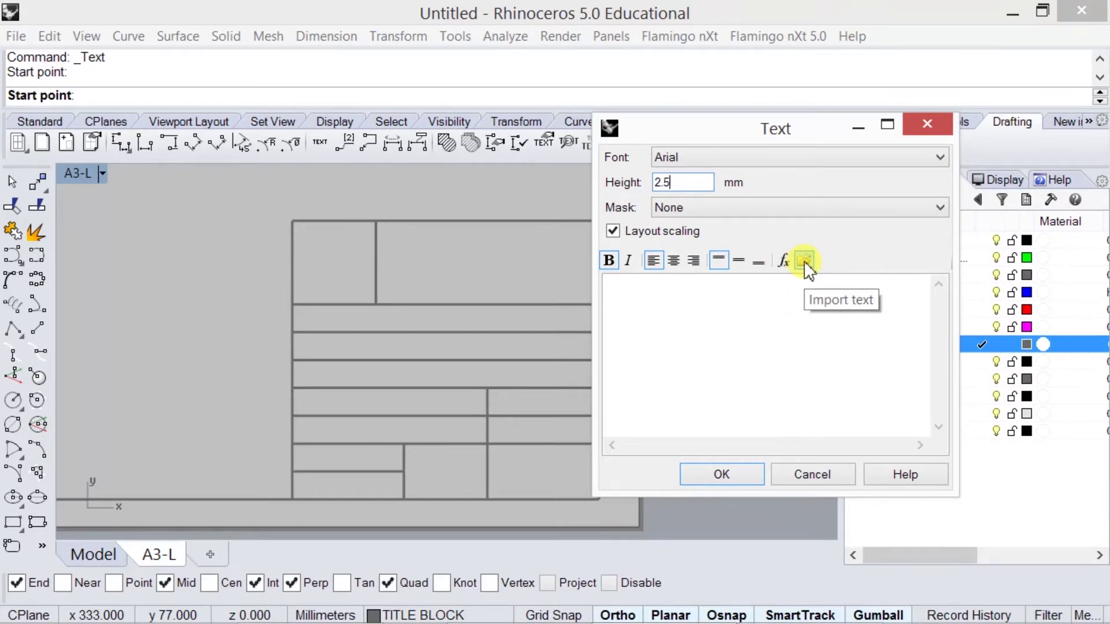
click(762, 401)
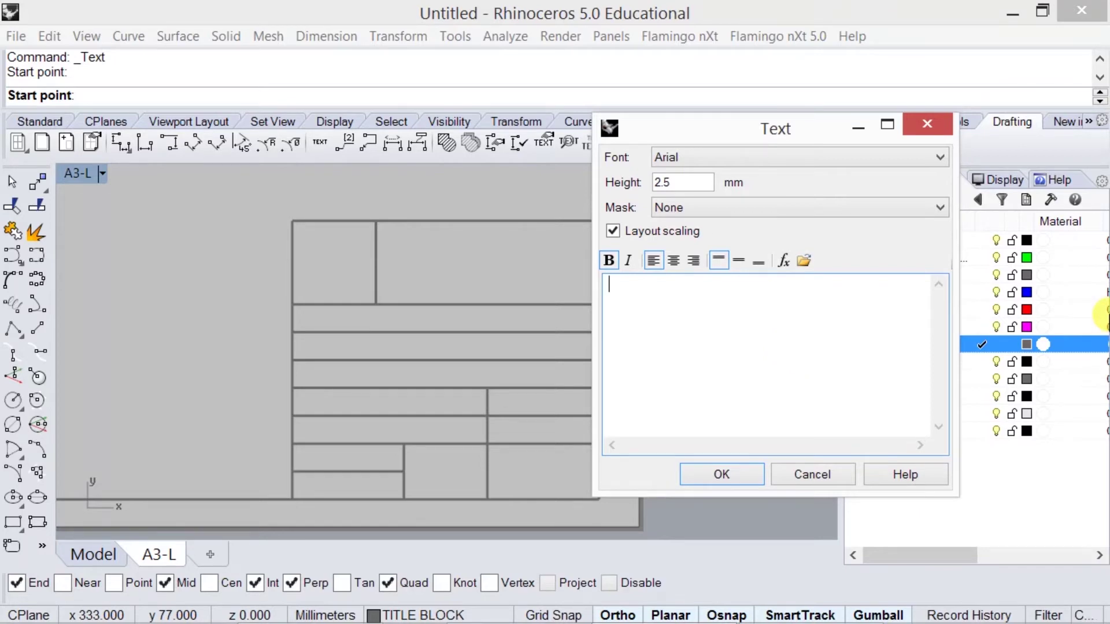
text(LOGI)
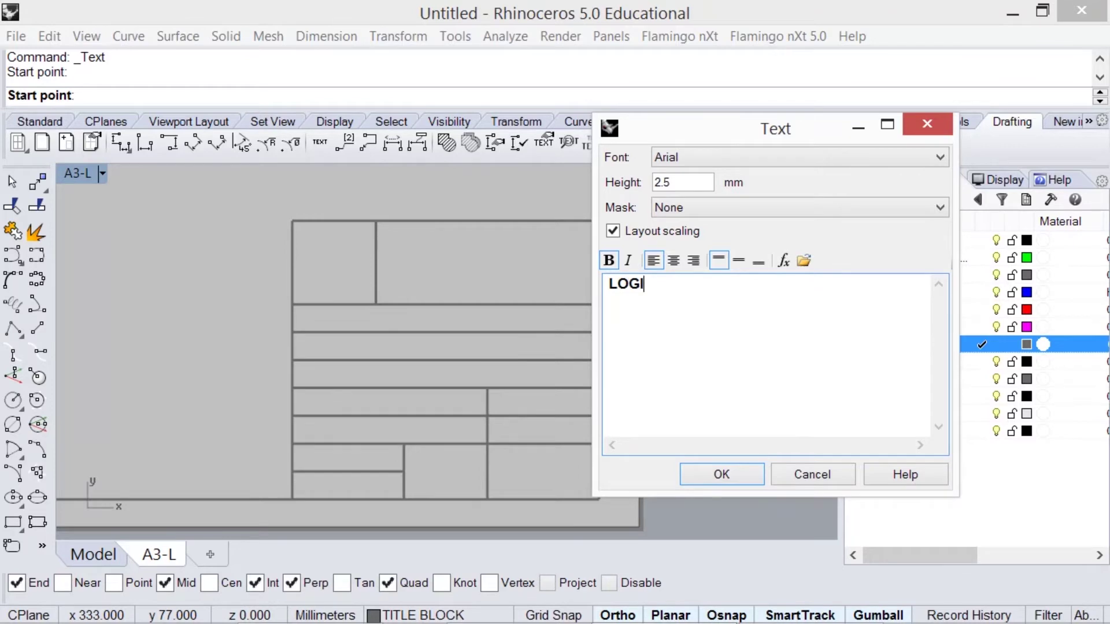
text(O)
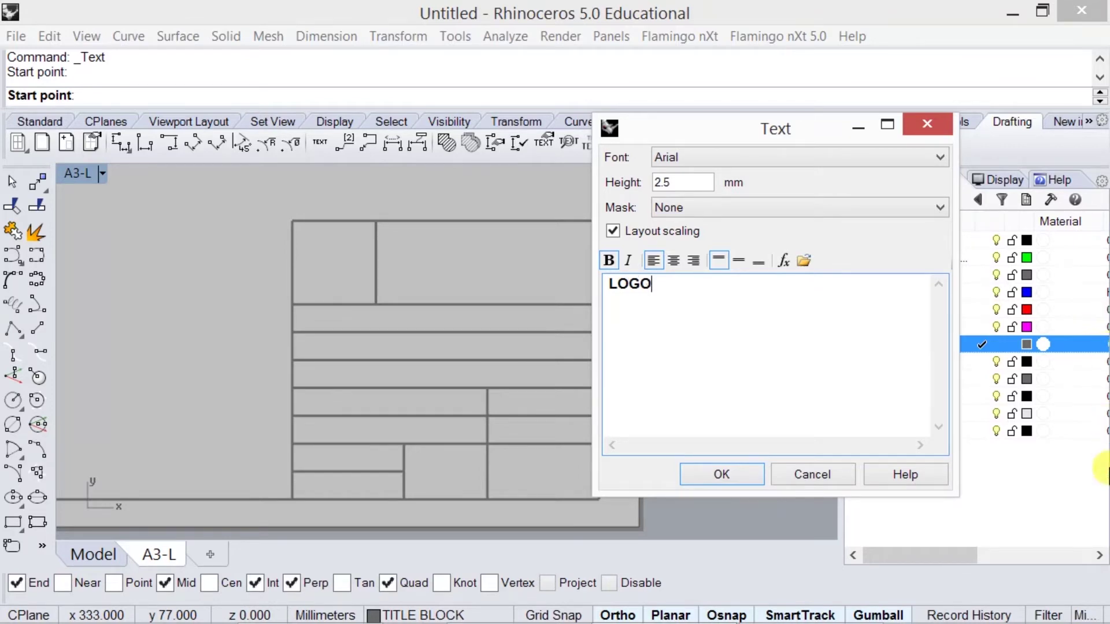
click(761, 481)
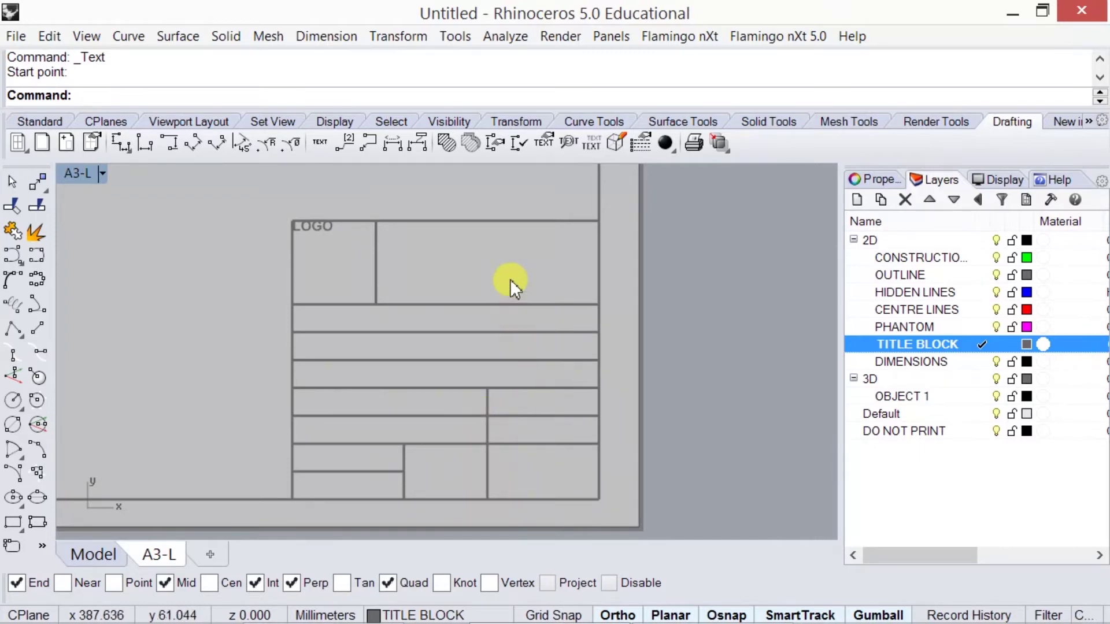
- Add the text PROJECT: ASSESSMENT 2 at the upper-left corner of the large cell beside the logo square
right_click(338, 267)
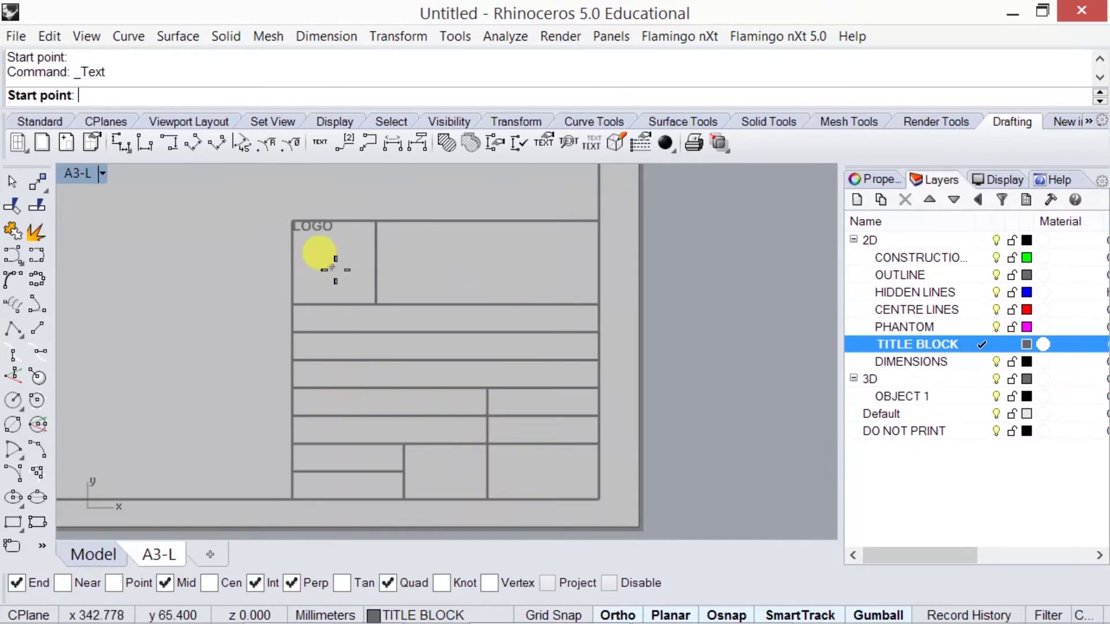
click(374, 221)
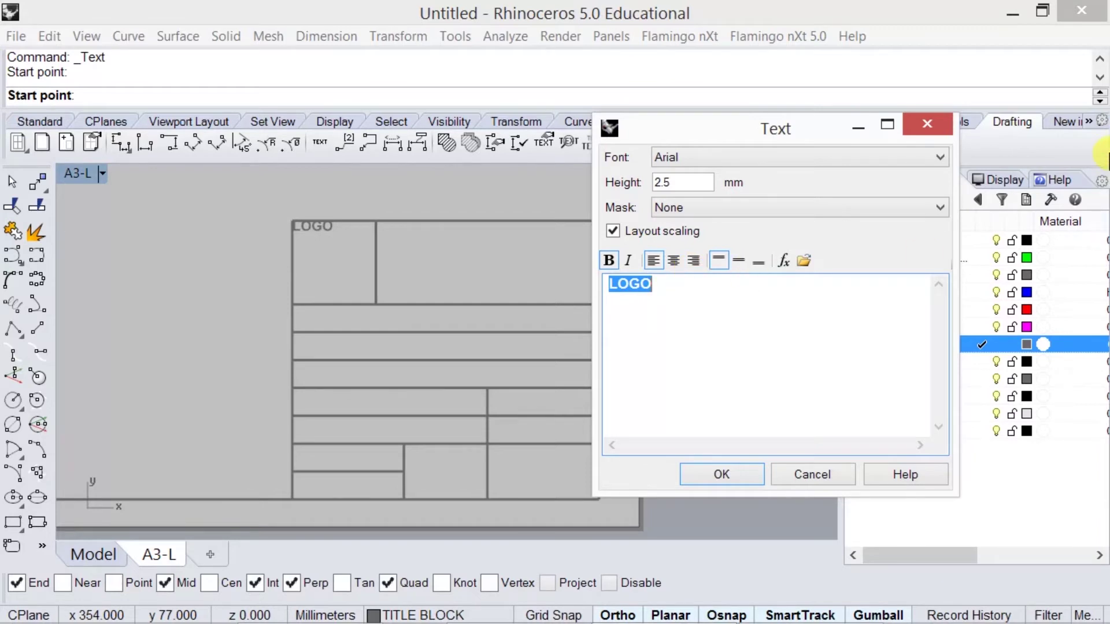
text(PROJECT:)
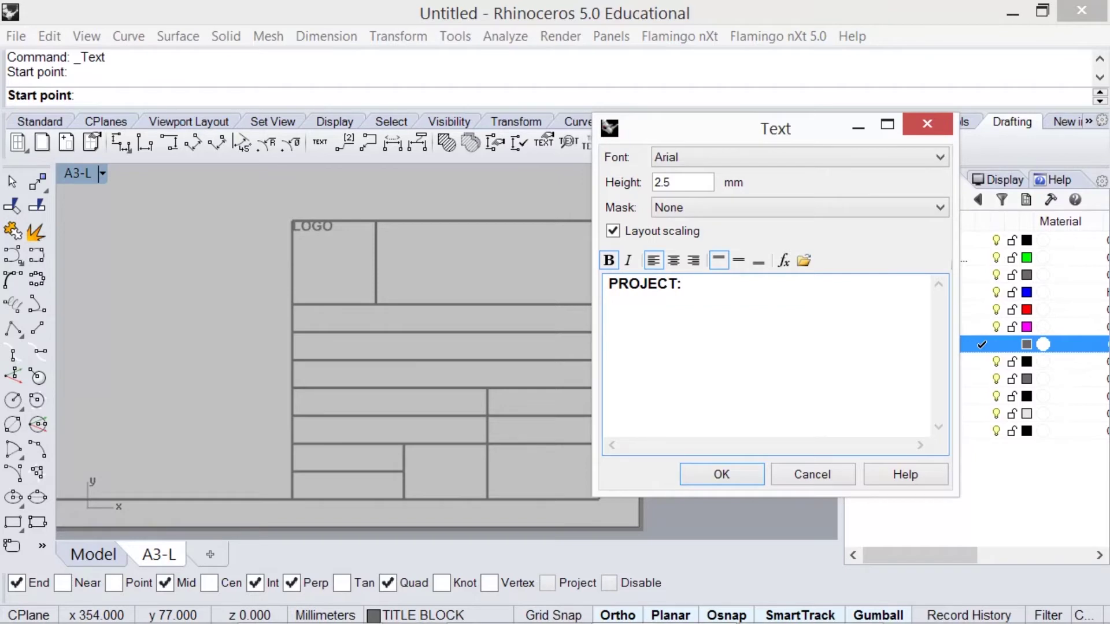
text( ASSESSMENT 2)
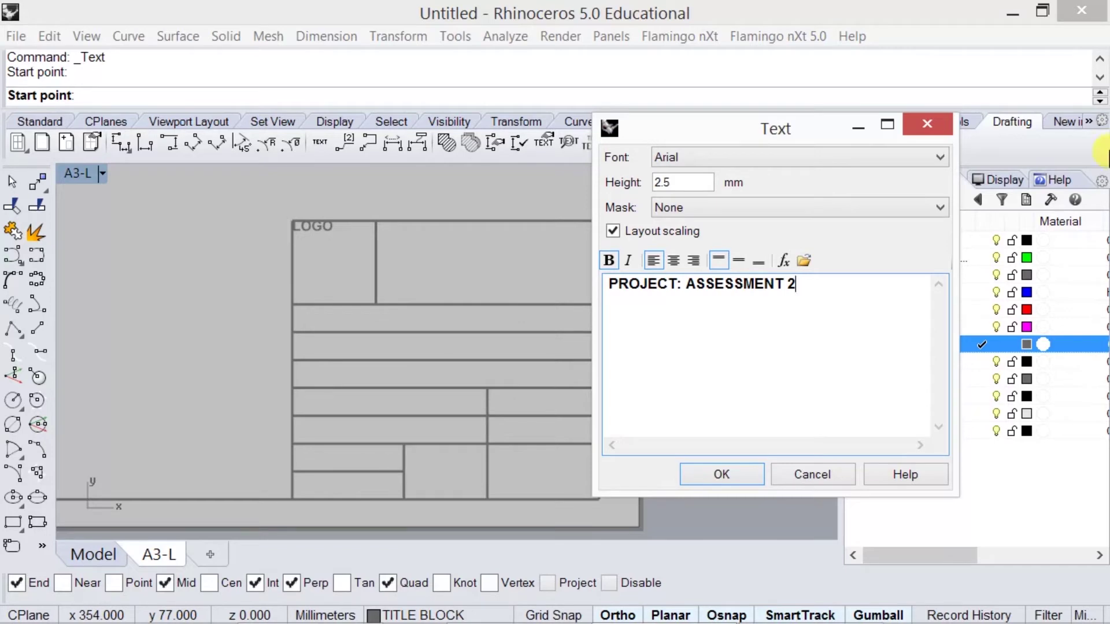
click(750, 479)
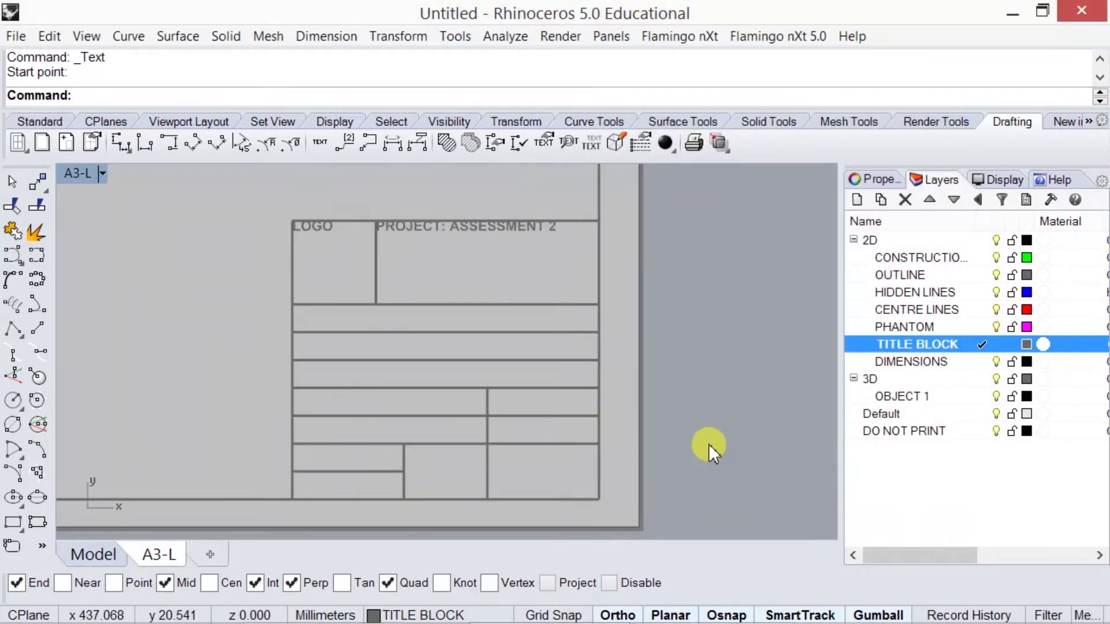
- Add the text CLIENT: XXX at the upper-left corner of the full-width row directly below the logo square
key(Return)
click(300, 300)
triple_click(830, 293)
text(CLIENT: XXX)
click(751, 476)
- Add bold 1.5 mm text DWG DESCRIPTION: GENERAL ARRANGEMENT / DETAIL VIEW at the upper-left corner of the second full-width row
key(Return)
click(303, 339)
double_click(666, 184)
text(1.5)
click(610, 260)
key(ctrl+a)
text(DWG DESCRIPTION:)
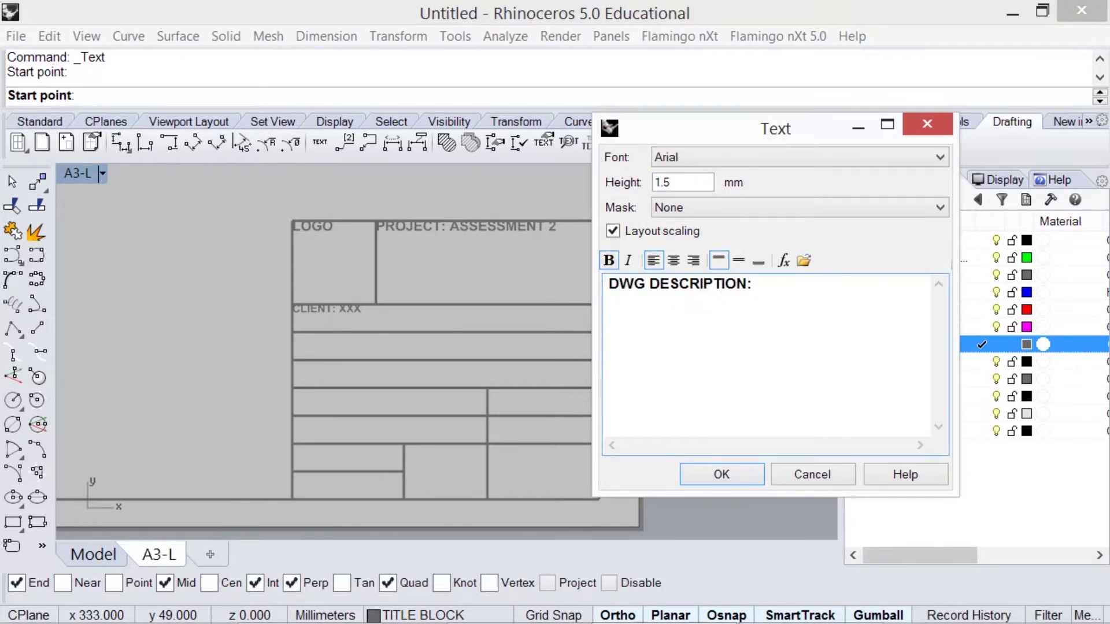
text( GENERAL ARRANGEMENT / DETAIL VIEW)
click(711, 480)
- Add the text FILE NAME: 20170407_3D TECH_A2 at the upper-left corner of the third full-width row
key(Return)
text(FILE NAME: 2017)
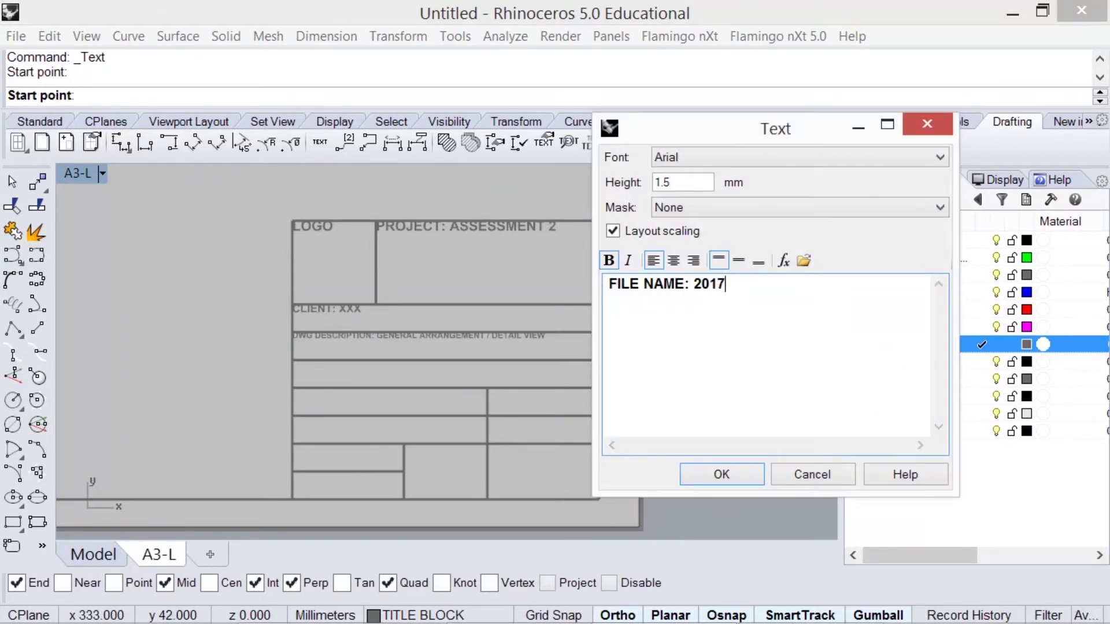
text(0407_3D TECH_A2)
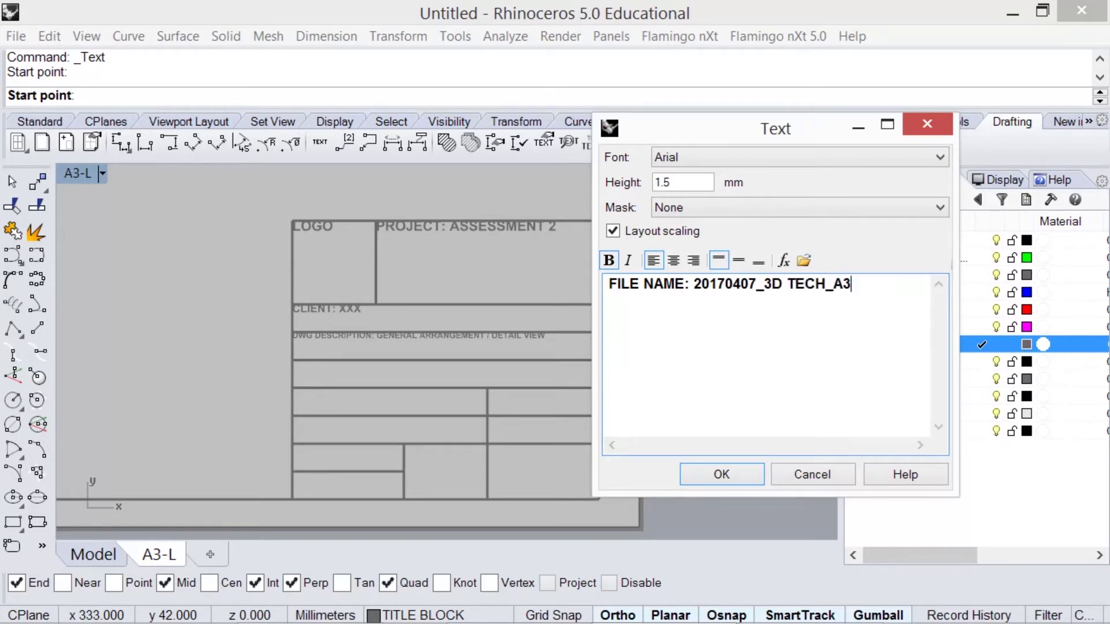
click(728, 478)
- Add the text DRAWN BY: followed by the drafter's initials in the wide left cell below the file name row
key(Return)
text(DREAWN BY: SC)
key(Return)
click(645, 283)
key(BackSpace)
click(721, 474)
- Add the text DATE:20170407 at the upper-left corner of the wide cell below the DRAWN BY cell
click(366, 405)
key(Return)
text(DATE:)
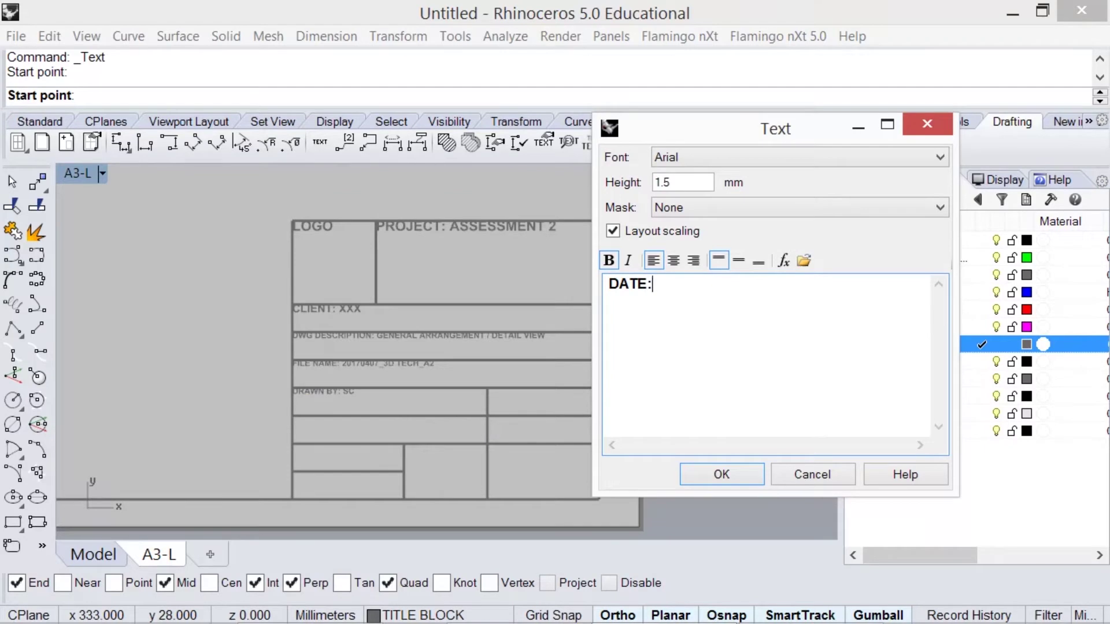
text(20170407)
click(721, 475)
- Add CHKD: XXX to the cell right of DRAWN BY and REVISION: A to the cell right of DATE
click(491, 391)
key(Return)
text(CHKD)
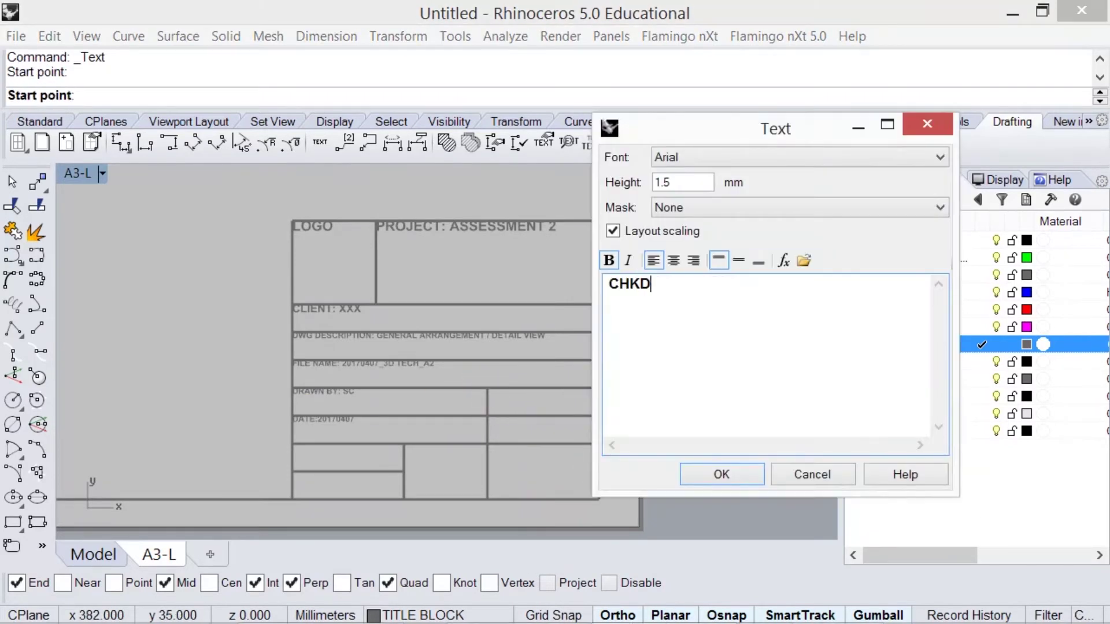
text(: XXX)
click(722, 474)
click(490, 393)
key(Return)
text(REVISION: A)
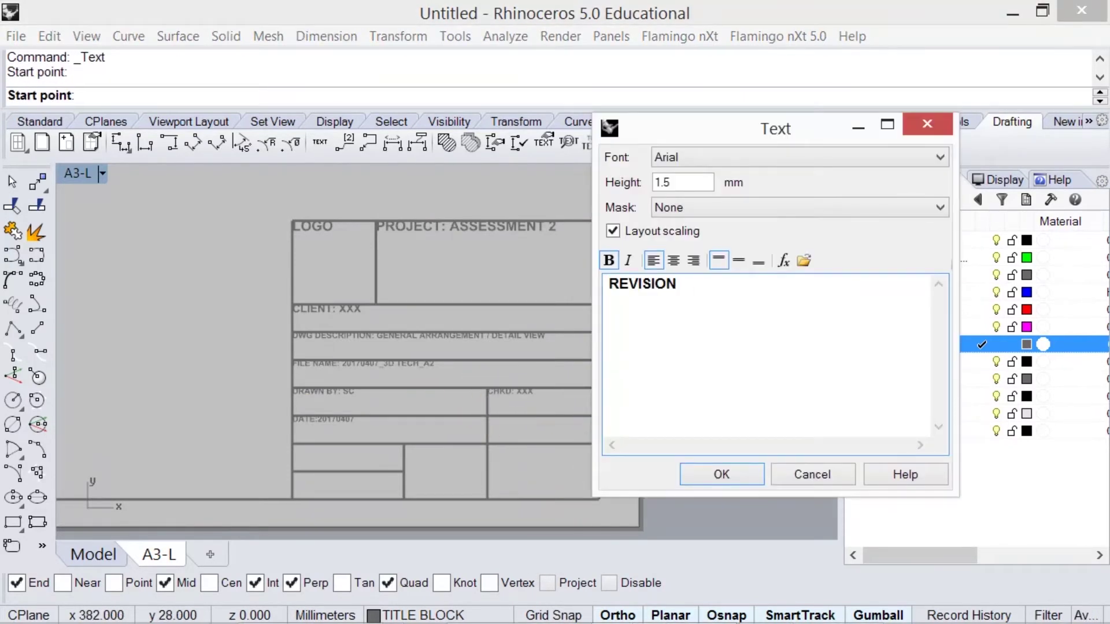
click(721, 474)
- Add non-bold 2.5 mm text SCALE 1:1 at the upper-left corner of the small cell below the DATE cell
click(491, 419)
key(Return)
text(TYPE)
key(BackSpace)
key(BackSpace)
key(BackSpace)
key(BackSpace)
text(SCALE 1:1)
double_click(665, 182)
text(2.5)
click(608, 260)
click(721, 474)
- Add the text SHEET SIZE: A3 at the upper-left corner of the small cell below the SCALE cell
key(Return)
text(SHEET SIZE:A3)
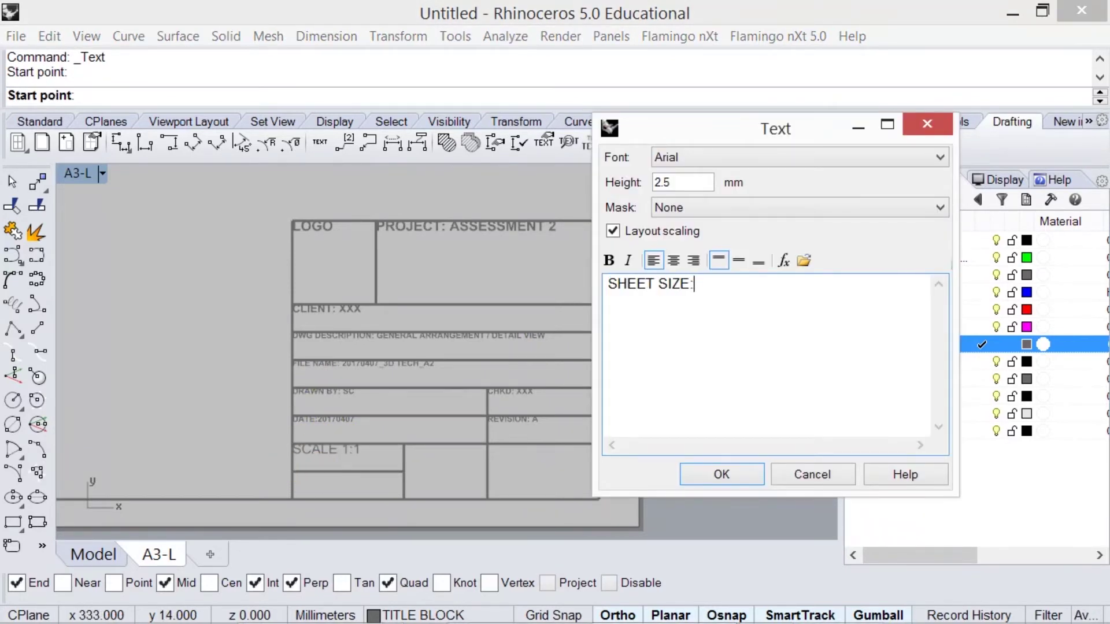
click(691, 284)
click(721, 474)
- Add the two-line text SHEET #: / 1 OF 1 in the bottom-row cell beside the scale and sheet size cells
click(294, 477)
key(Return)
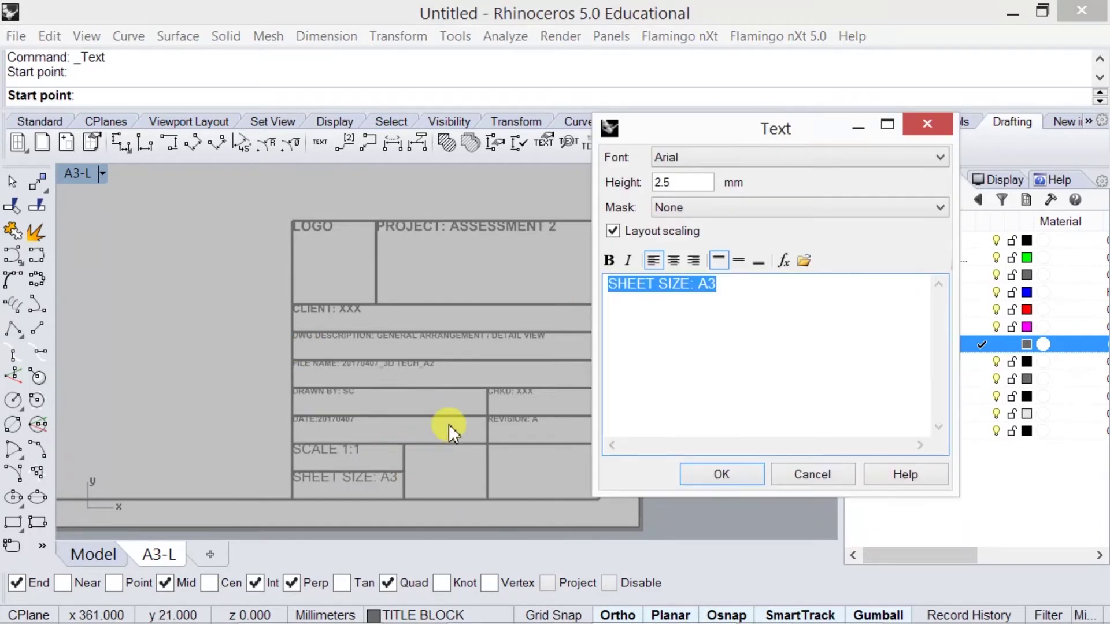
text(SHEET #:)
key(Return)
text(1 OF 1)
click(721, 474)
- Add the two-line text DWG #: / G01 at the upper-left corner of the title block's lower-right cell
click(405, 445)
key(Return)
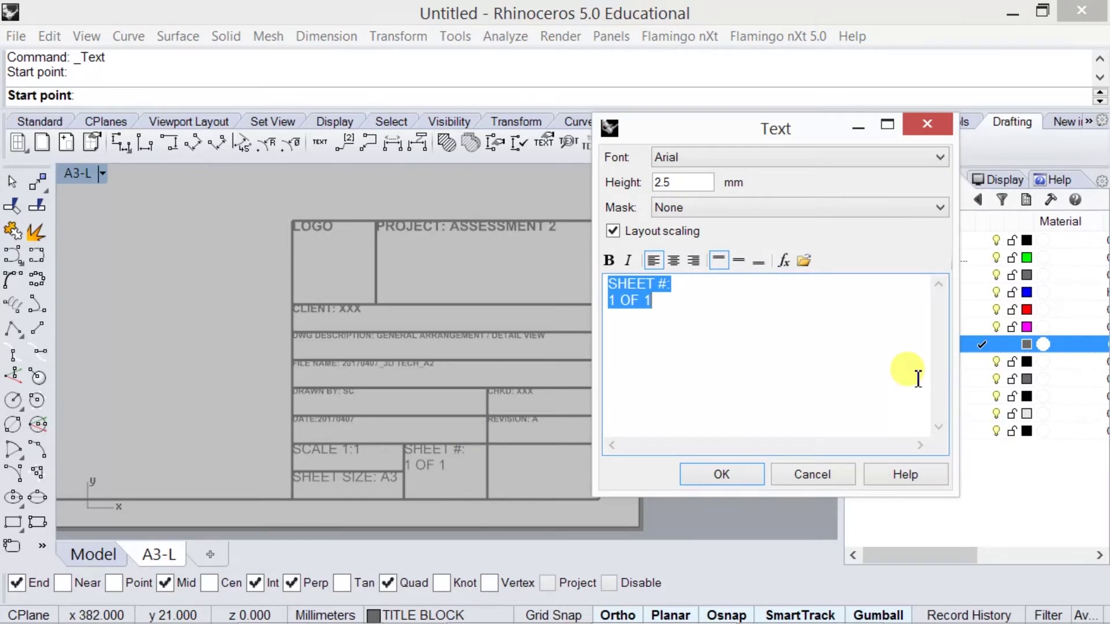
text(DWG #:)
key(Return)
text(G01)
click(745, 474)
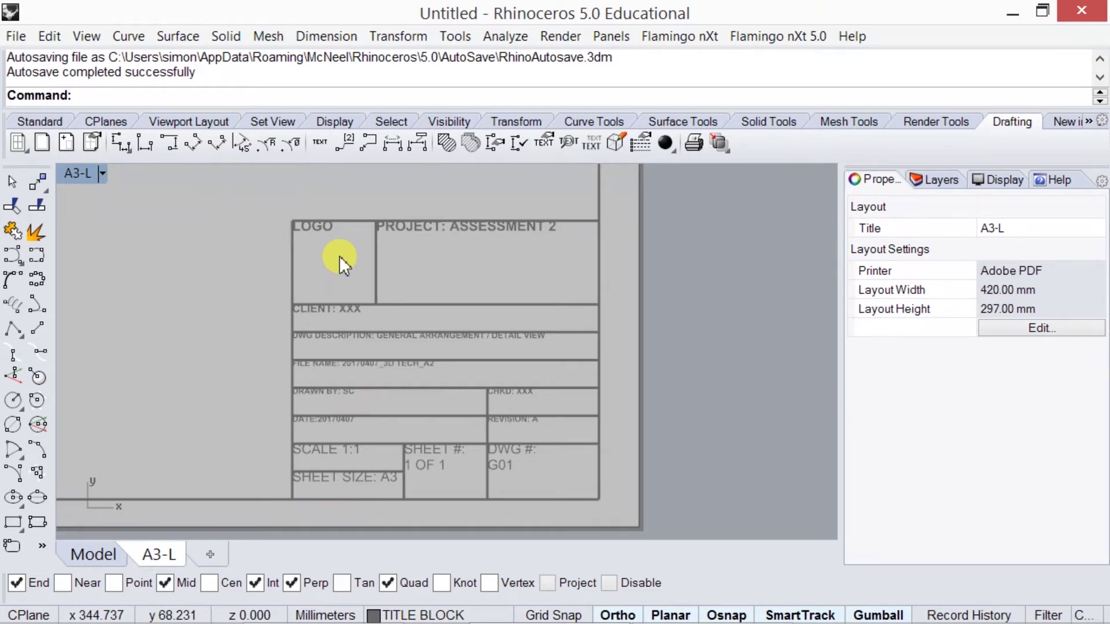
- Select every text label in the title block, leaving out the cell outlines, and move them 2 mm to the right
click(300, 231)
shift+click(317, 313)
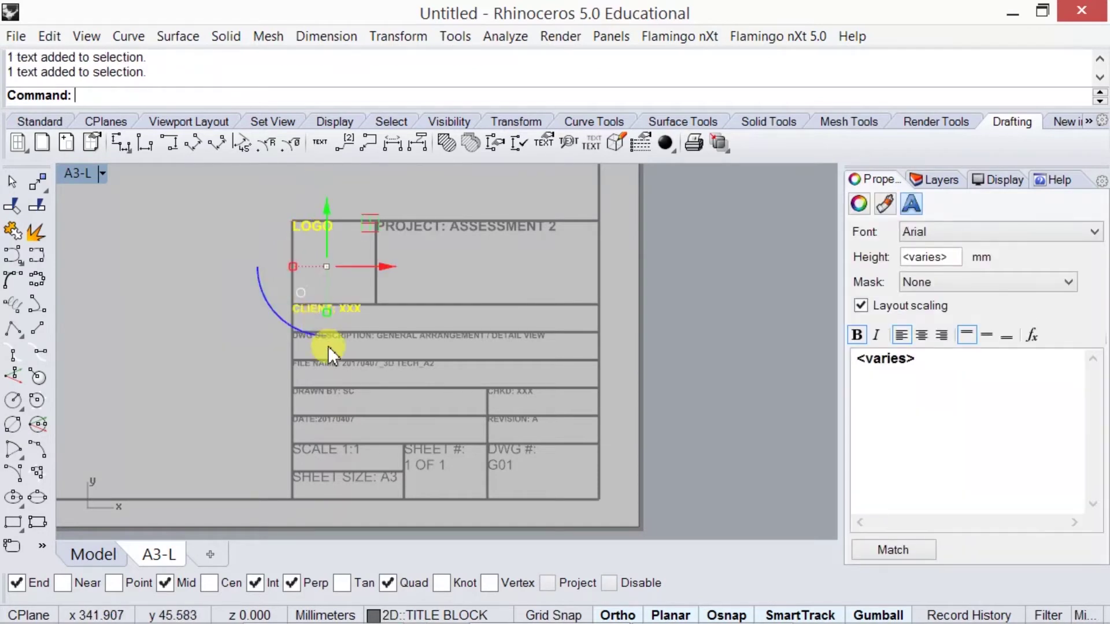
shift+click(347, 350)
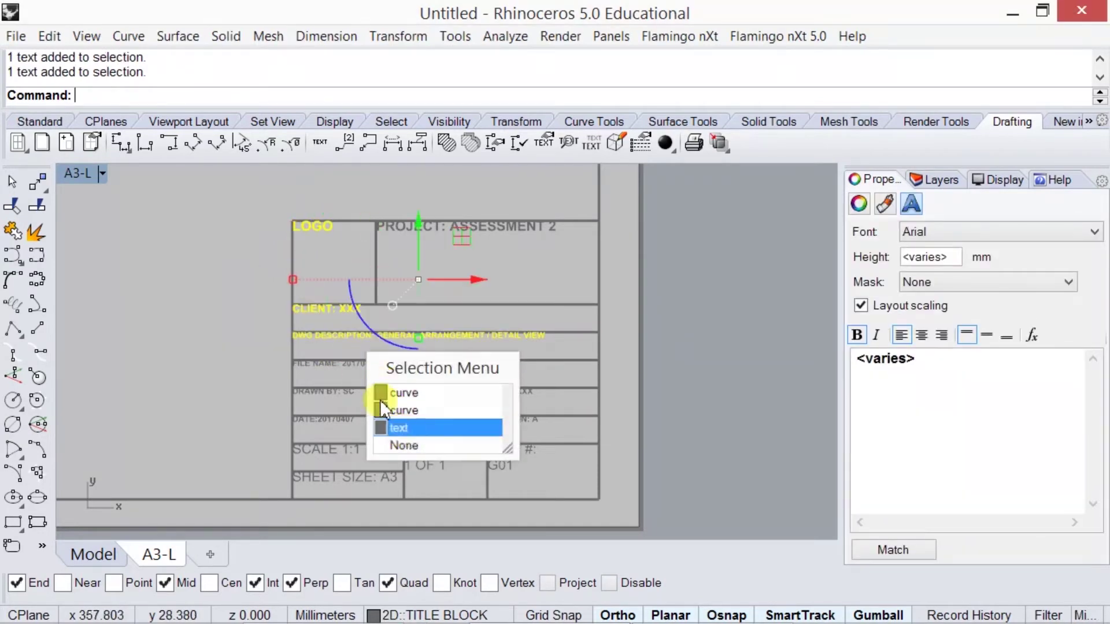
click(400, 427)
shift+click(356, 366)
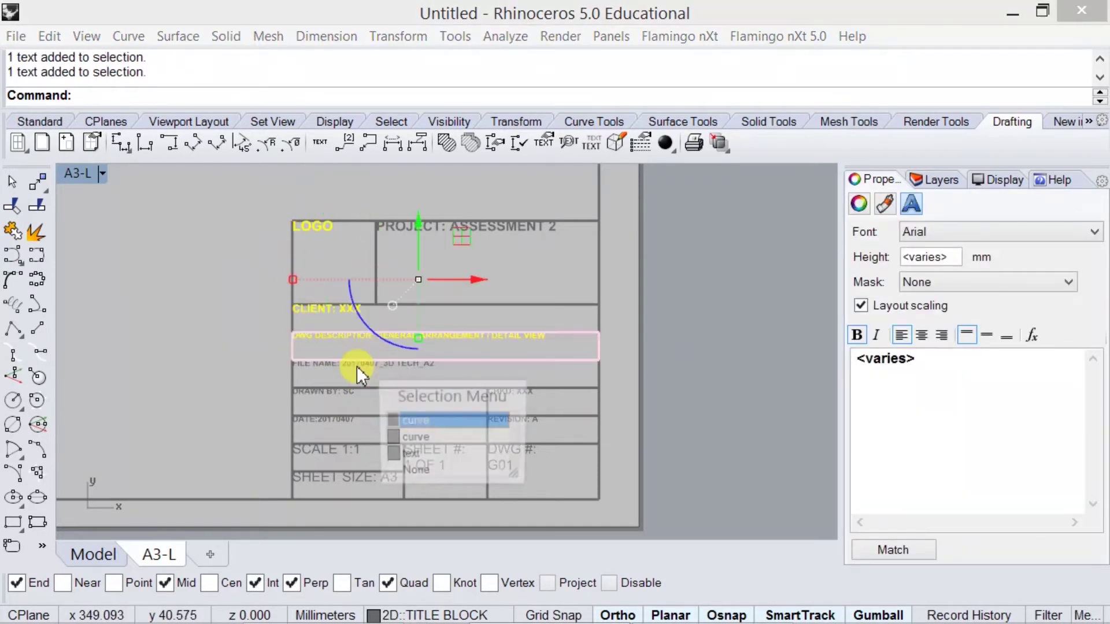
click(408, 454)
shift+click(331, 397)
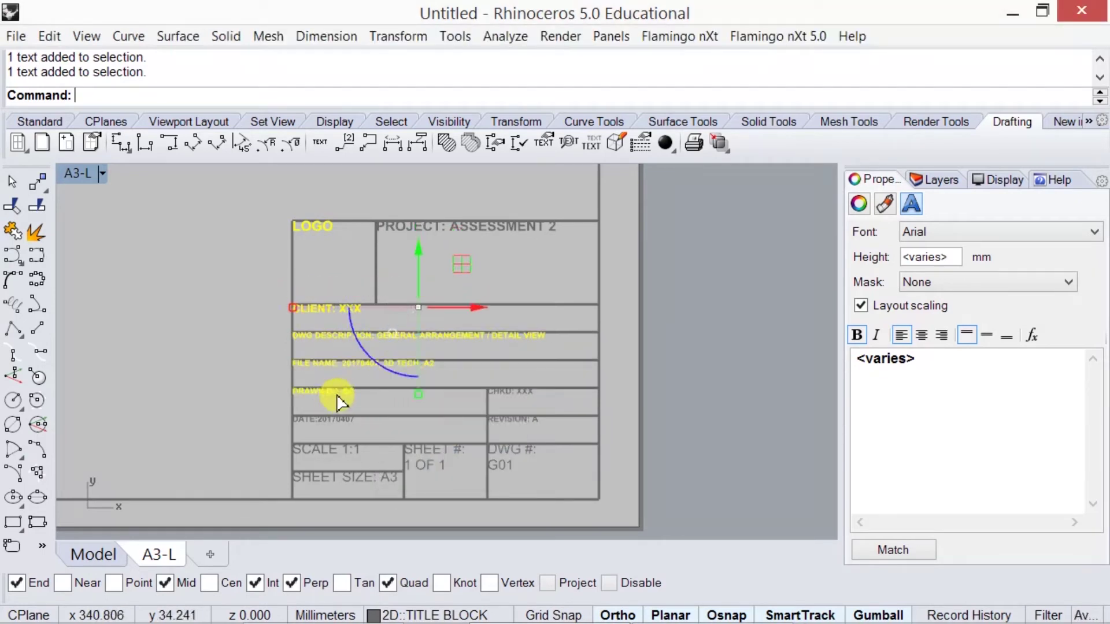
shift+click(342, 423)
shift+click(339, 450)
shift+click(367, 483)
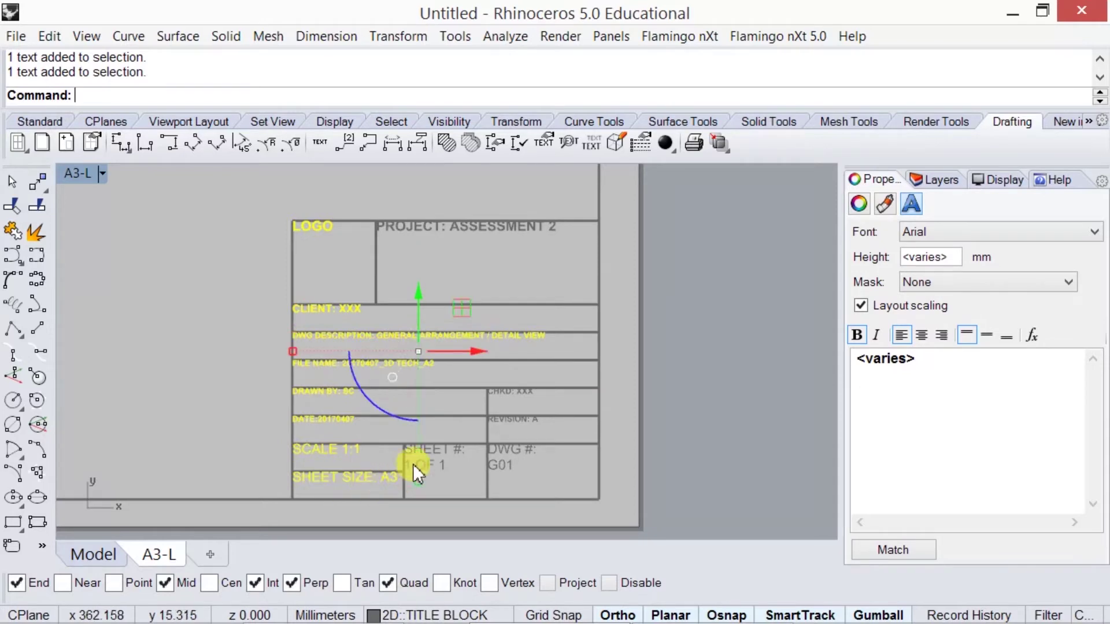
shift+click(432, 460)
shift+click(499, 460)
shift+click(519, 418)
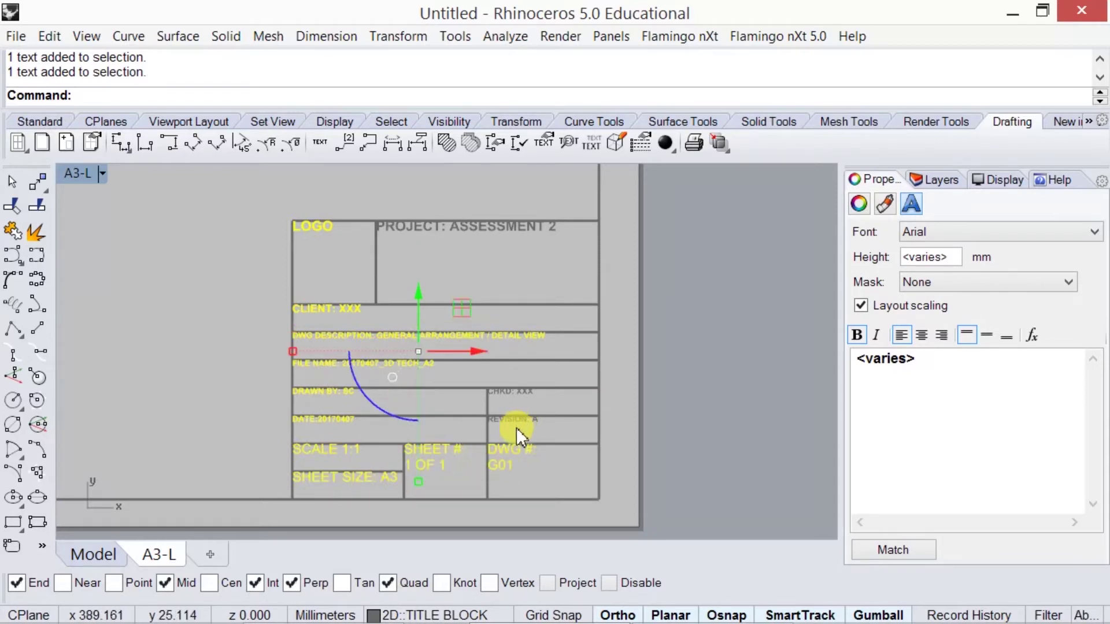
shift+click(509, 404)
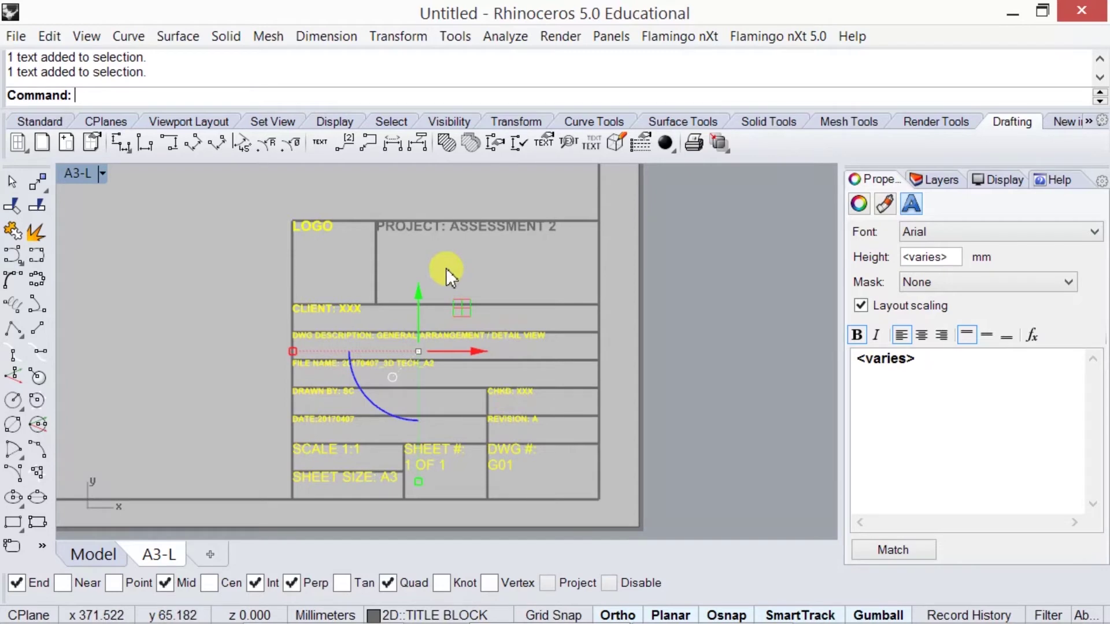
shift+click(456, 232)
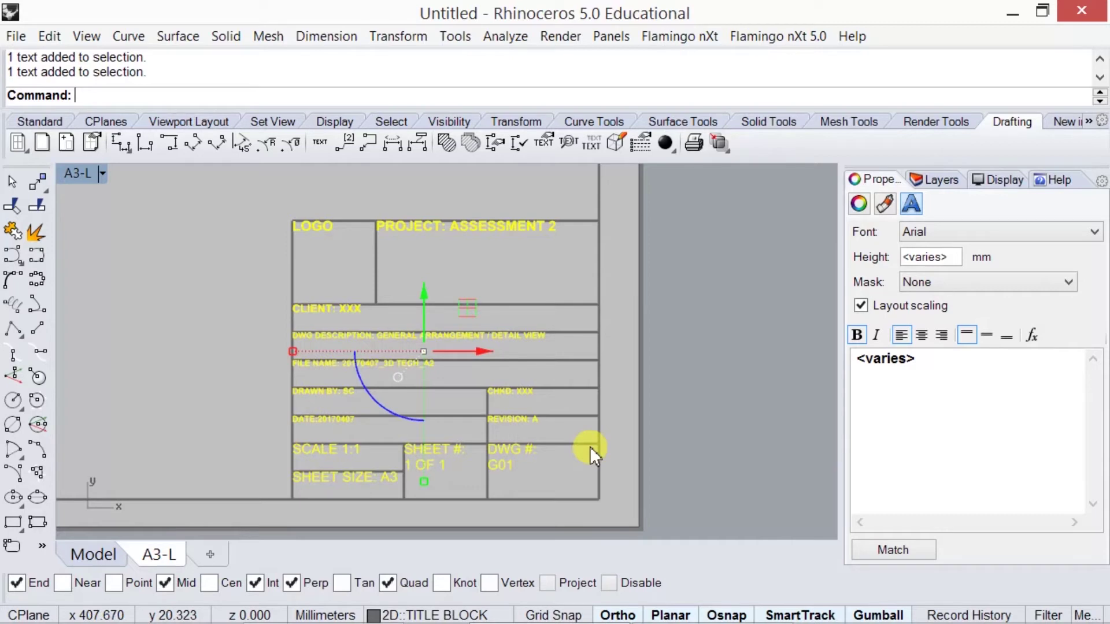
click(473, 351)
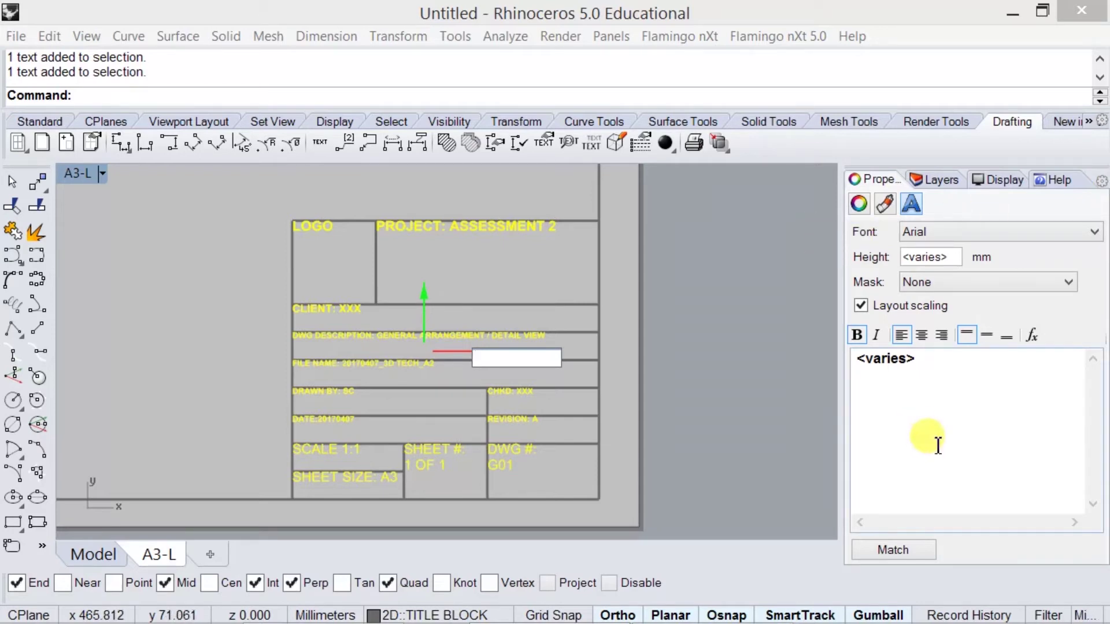
text(2)
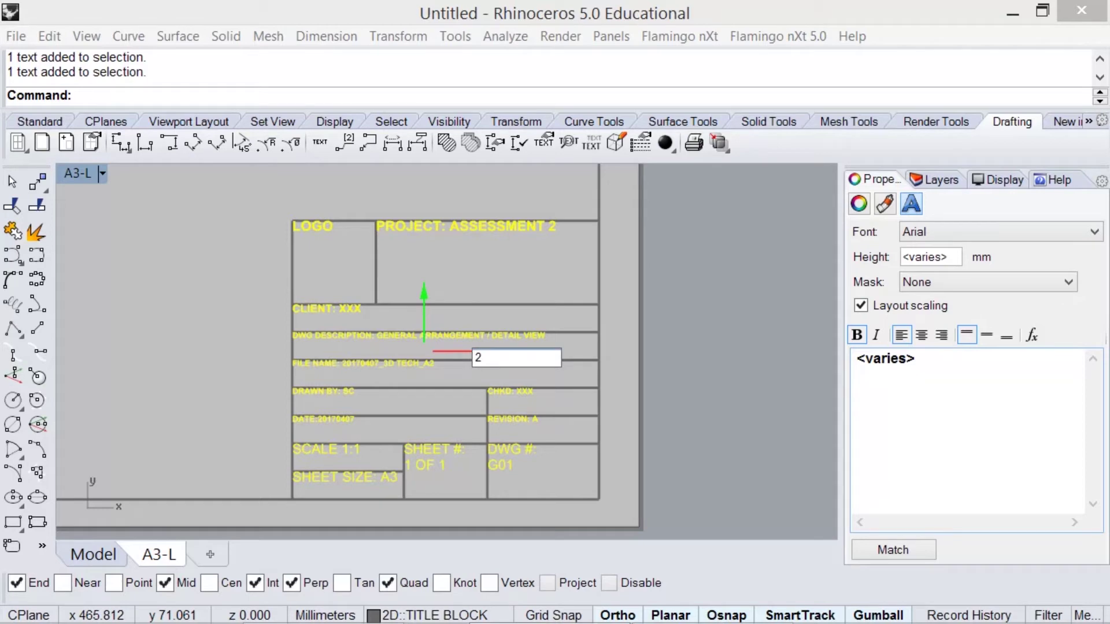
key(Return)
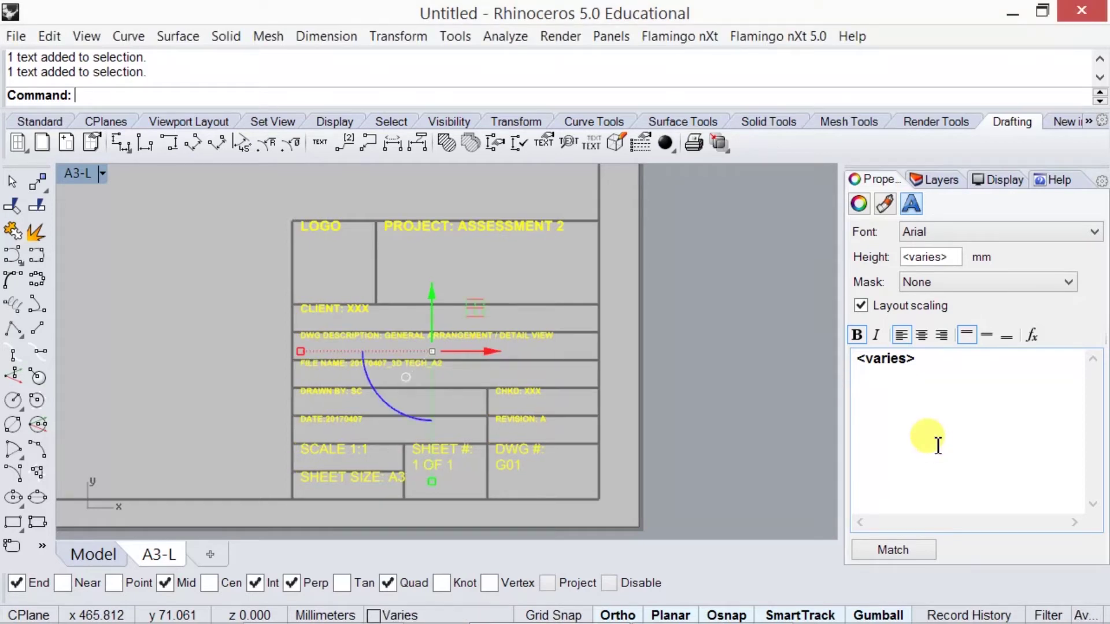
- Move all the selected title block text 2 mm downward, away from the upper cell borders
click(434, 296)
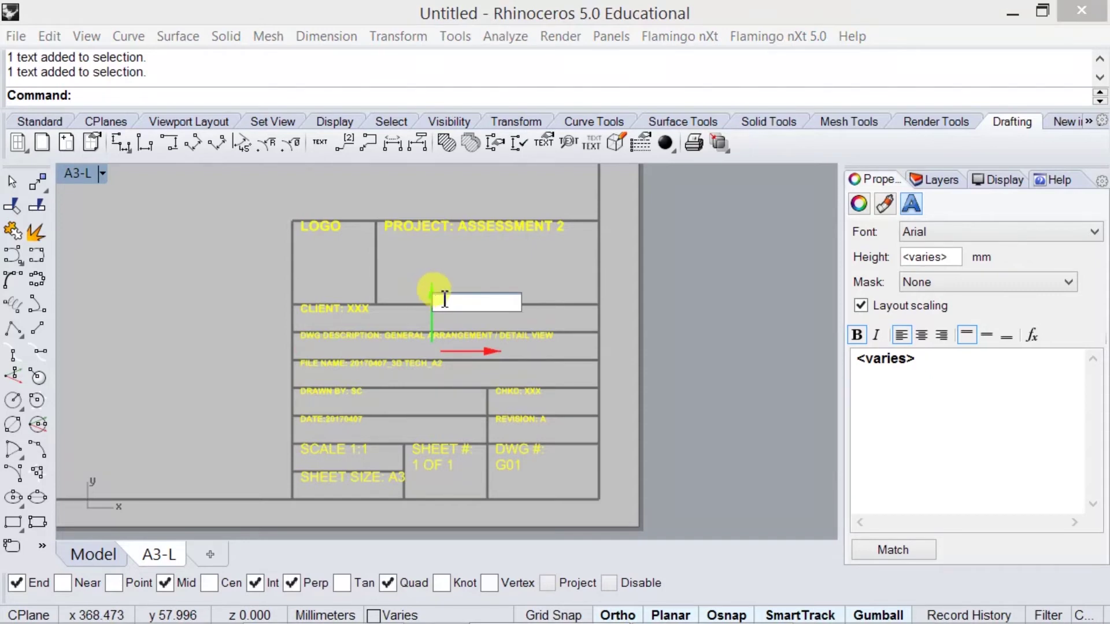
text(-5)
key(Return)
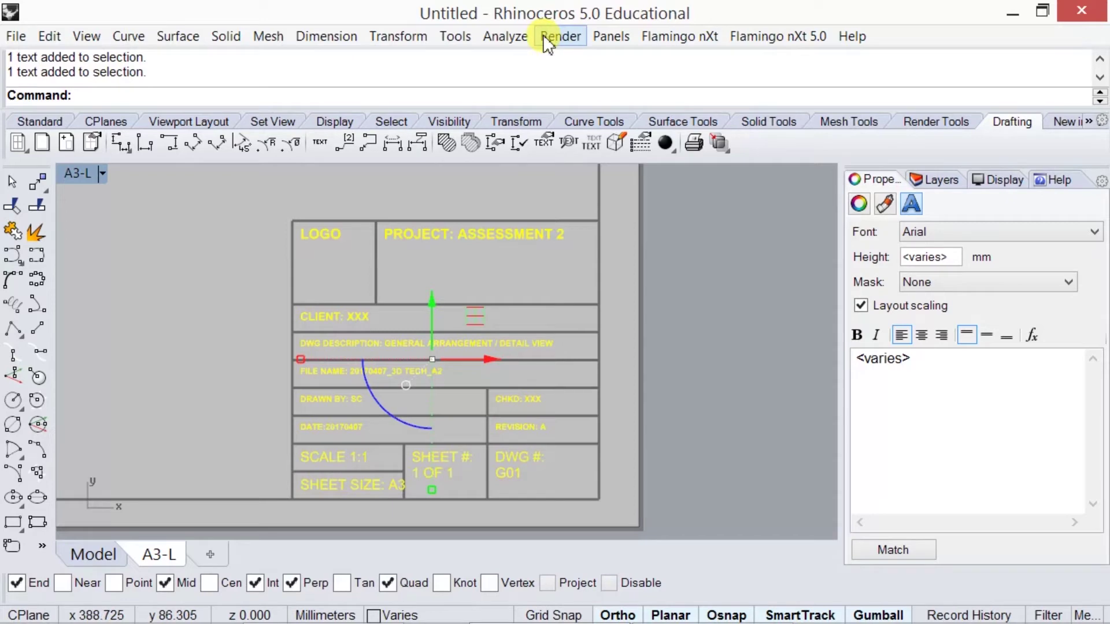
- Move all the selected title block text 1 mm to the left
click(488, 360)
text(-1)
key(Return)
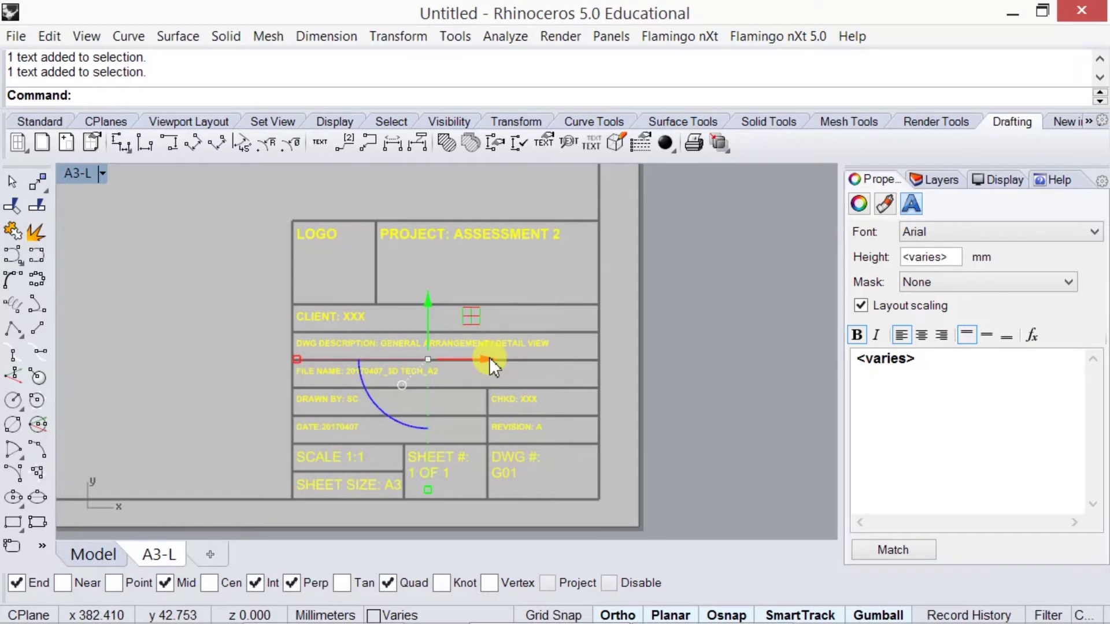
click(667, 345)
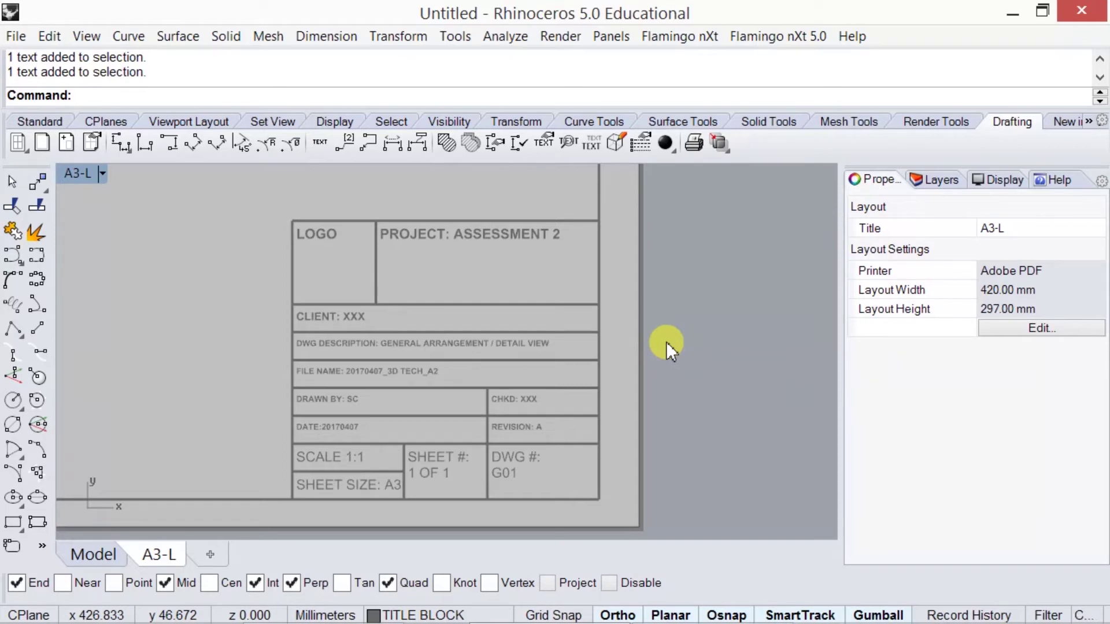
- Open the PROJECT: ASSESSMENT 2 label for text editing and inspect its font and height properties
mouse_move(521, 623)
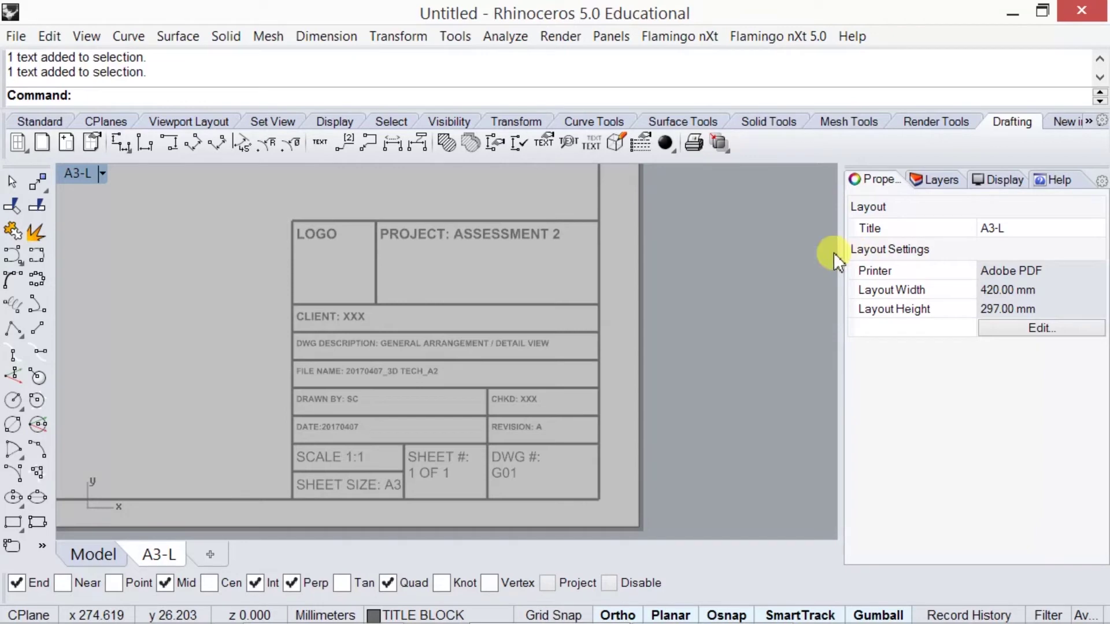
click(468, 233)
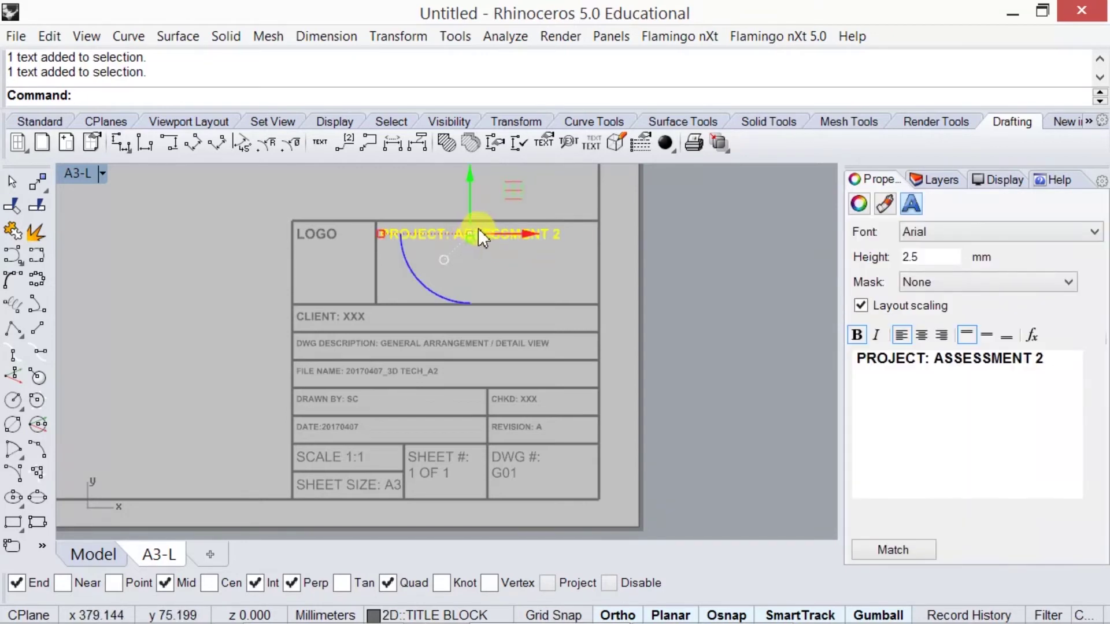
click(484, 235)
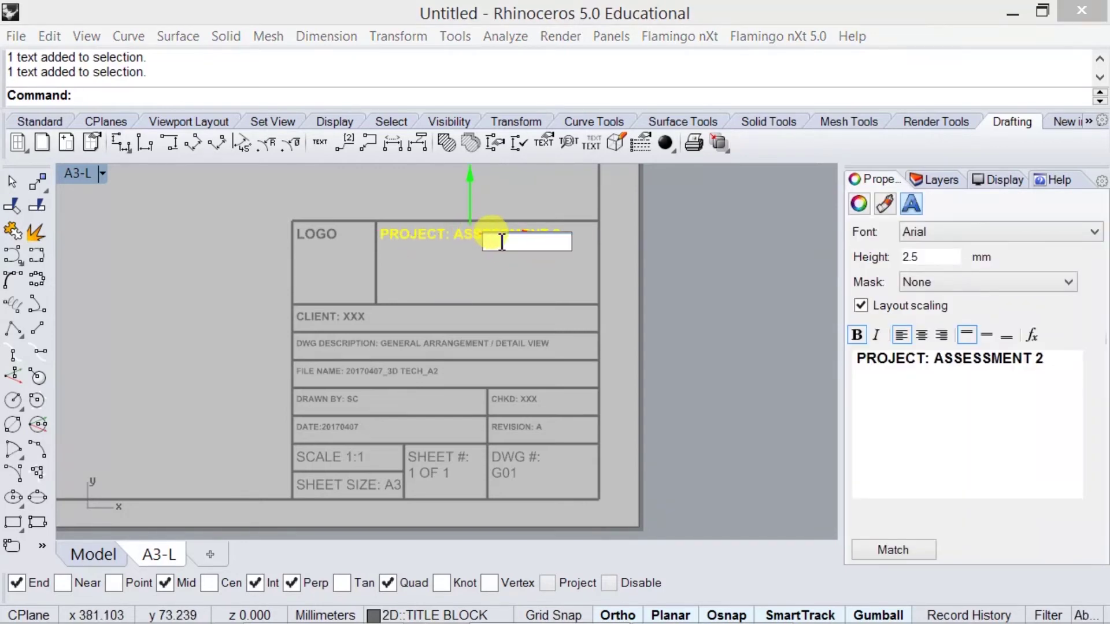
click(632, 250)
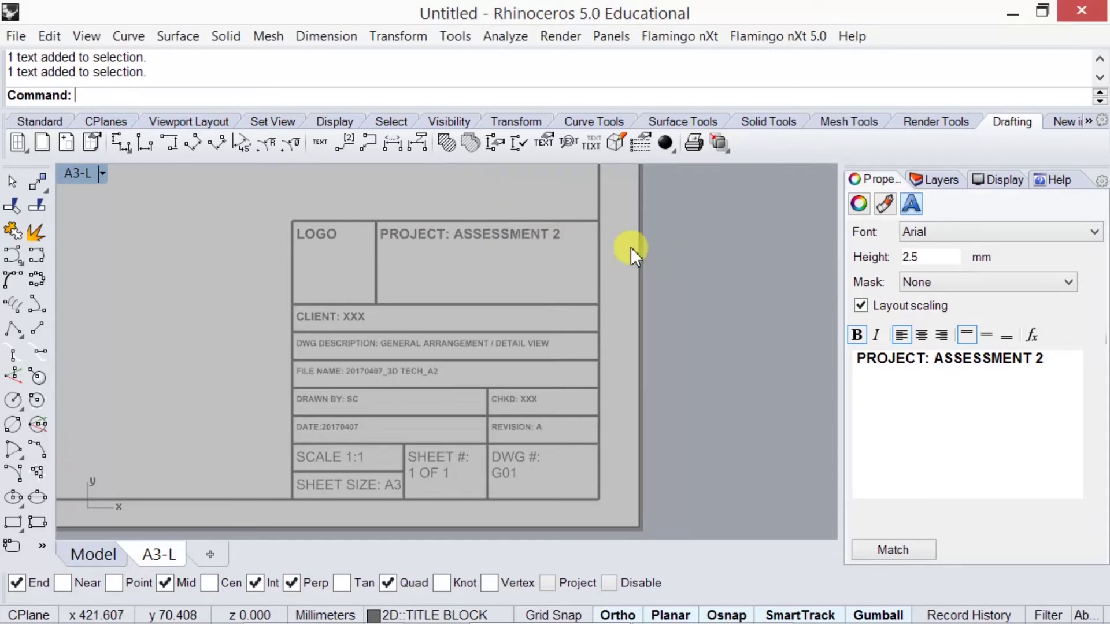
double_click(509, 234)
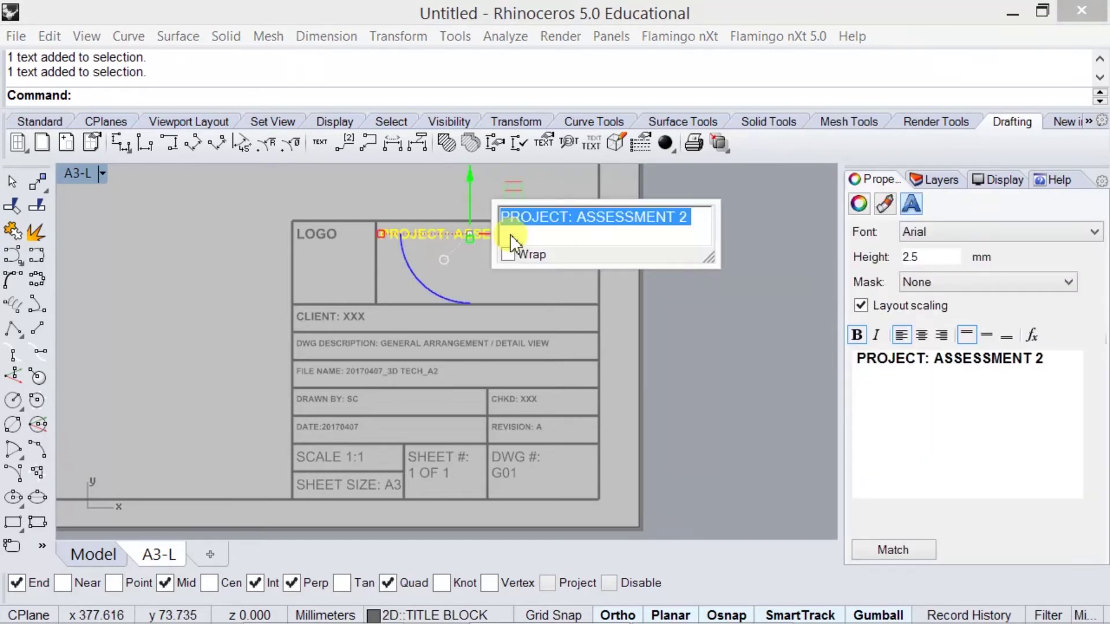
click(680, 326)
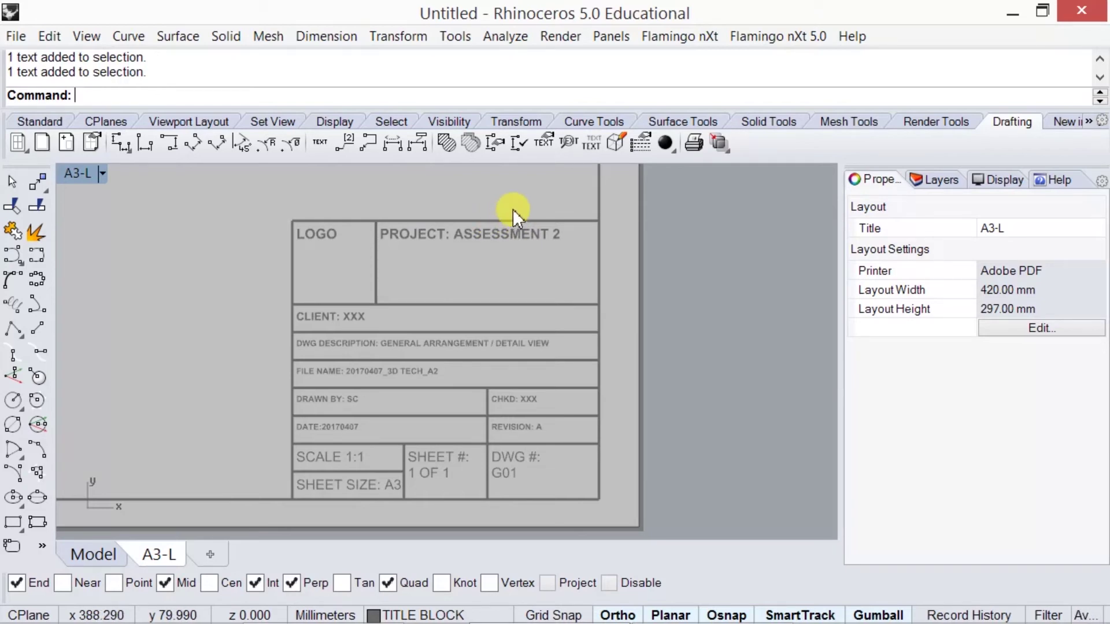
click(510, 233)
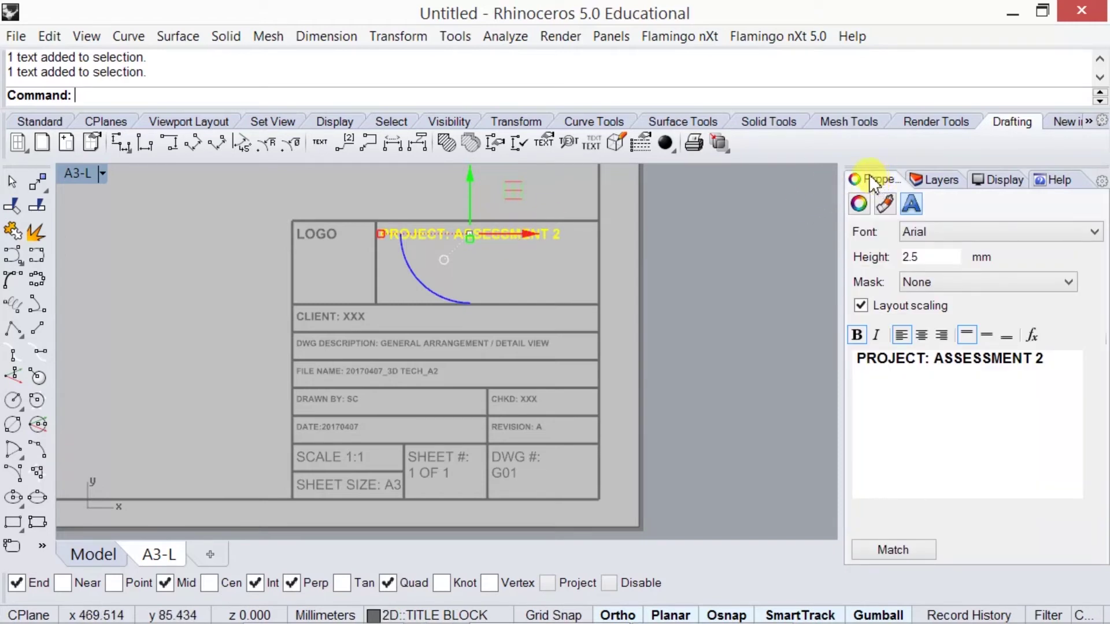
click(906, 203)
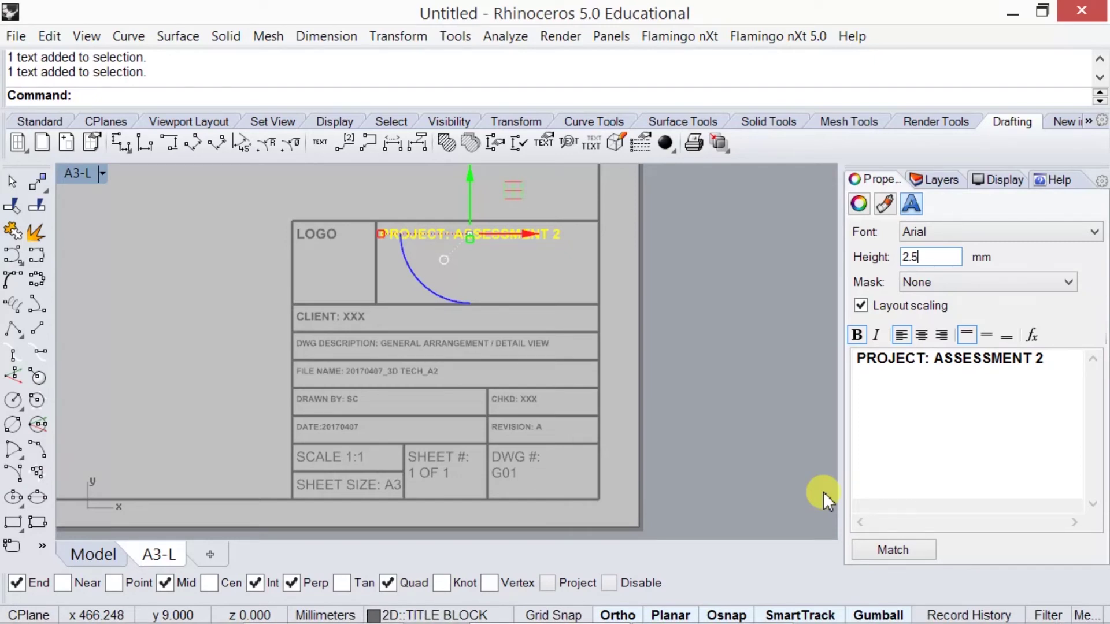
click(743, 375)
- Draw a 14 × 9 mm rectangle in the empty space to the right of the A3 sheet
right_drag(733, 282, 456, 401)
scroll(513, 347, down, 2)
scroll(438, 337, down, 3)
right_drag(446, 292, 398, 317)
scroll(364, 283, up, 2)
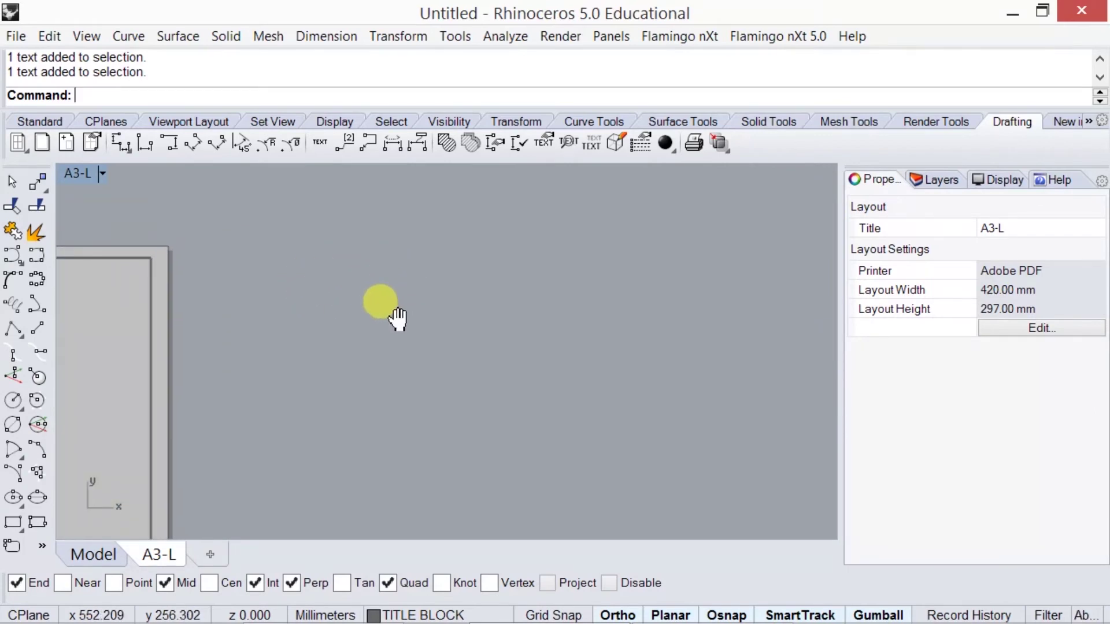
scroll(405, 310, down, 3)
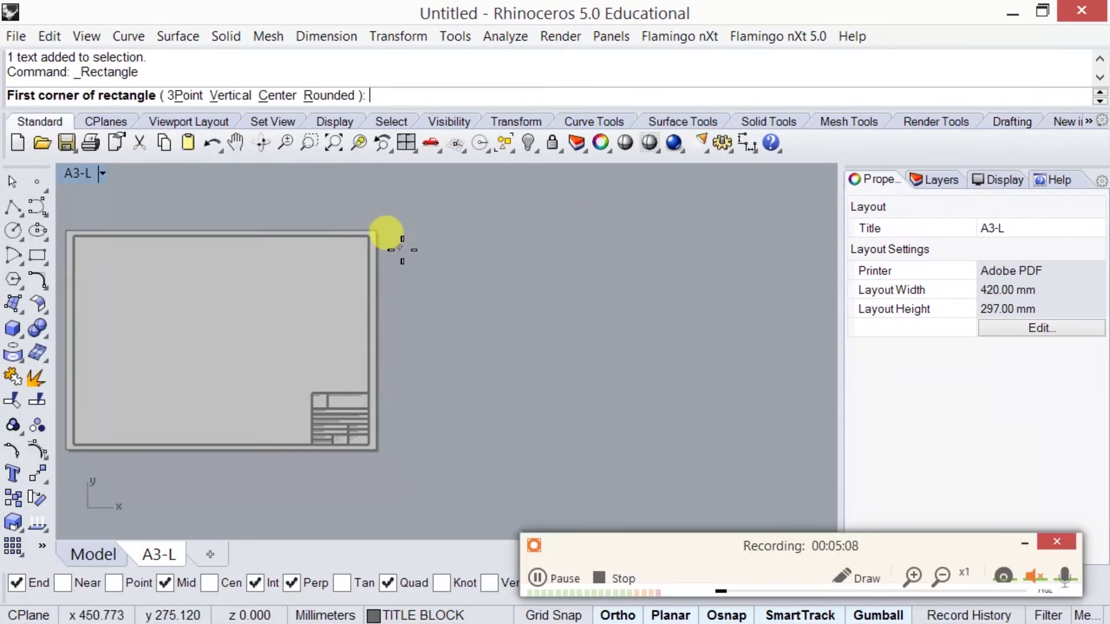
click(398, 273)
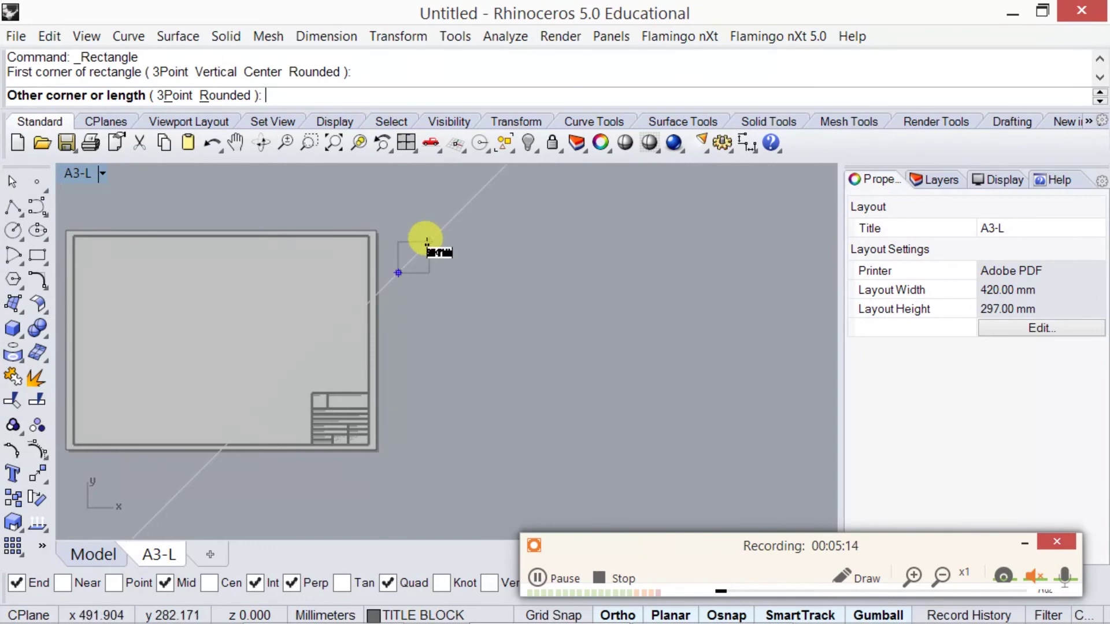
text(9)
key(Return)
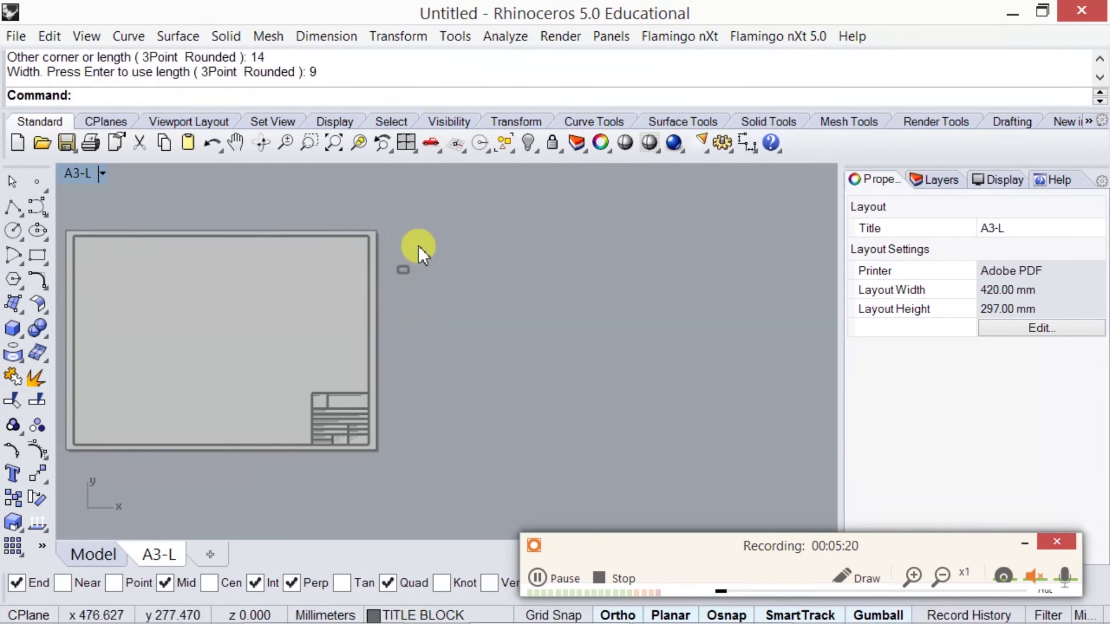
- Draw a 52 × 9 mm rectangle adjoining the right side of the 14 mm cell, aligned along the bottom edge
scroll(440, 266, up, 5)
key(Return)
click(143, 337)
text(52)
key(Return)
text(9)
key(Return)
- Add a 32 × 9 mm rectangle as the third cell of the row, starting at the second cell's lower-right corner
key(Return)
click(289, 335)
text(52)
key(Return)
text(9)
key(Return)
- Complete the row with a fourth rectangle, 52 × 9 mm, starting at the 32 mm cell's lower-right corner
key(Return)
click(364, 333)
text(52)
key(Return)
text(9)
key(Return)
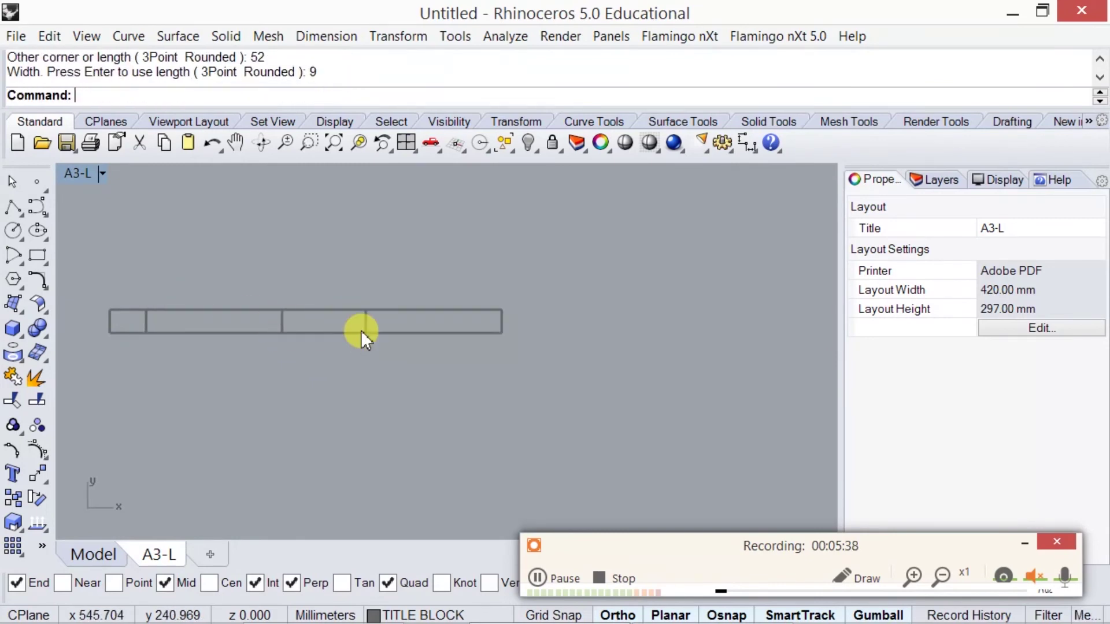
- Begin a second row with a 14 × 7 mm rectangle directly above the first cell
key(Return)
click(111, 308)
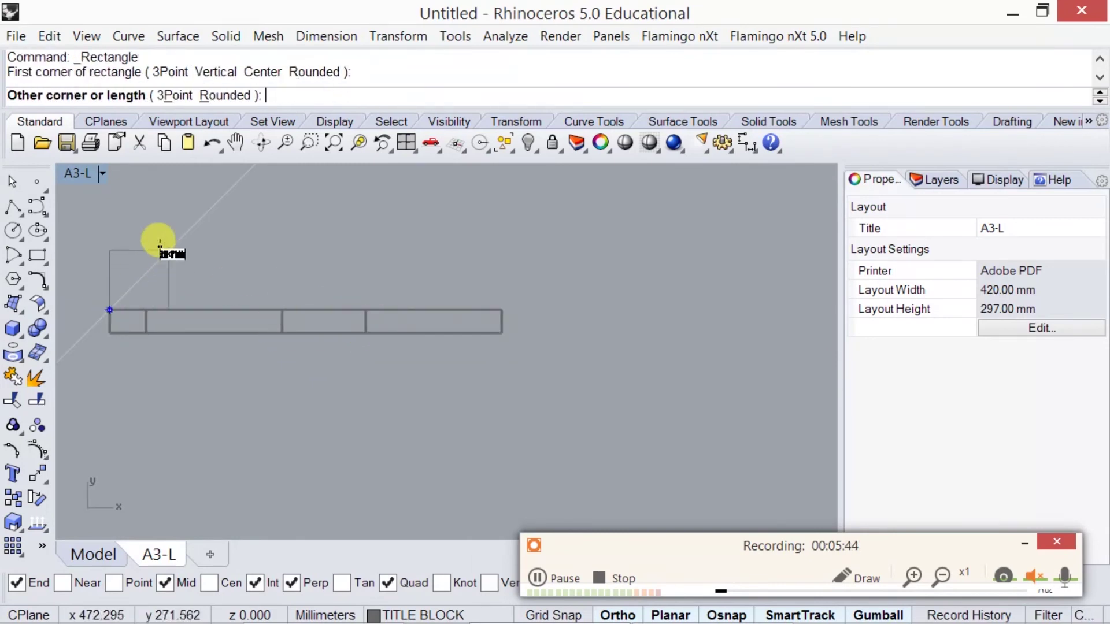
text(14)
key(Return)
text(7)
key(Return)
- Add a 52 × 7 mm rectangle above the row's second cell
key(Return)
click(148, 307)
text(52)
key(Return)
text(7)
key(Return)
- Add a 32 × 7 mm rectangle above the third cell of the lower row
key(Return)
click(281, 309)
text(32)
key(Return)
text(7)
key(Return)
- Finish the upper row with a 52 × 7 mm rectangle above the fourth cell
key(Return)
click(366, 297)
text(52)
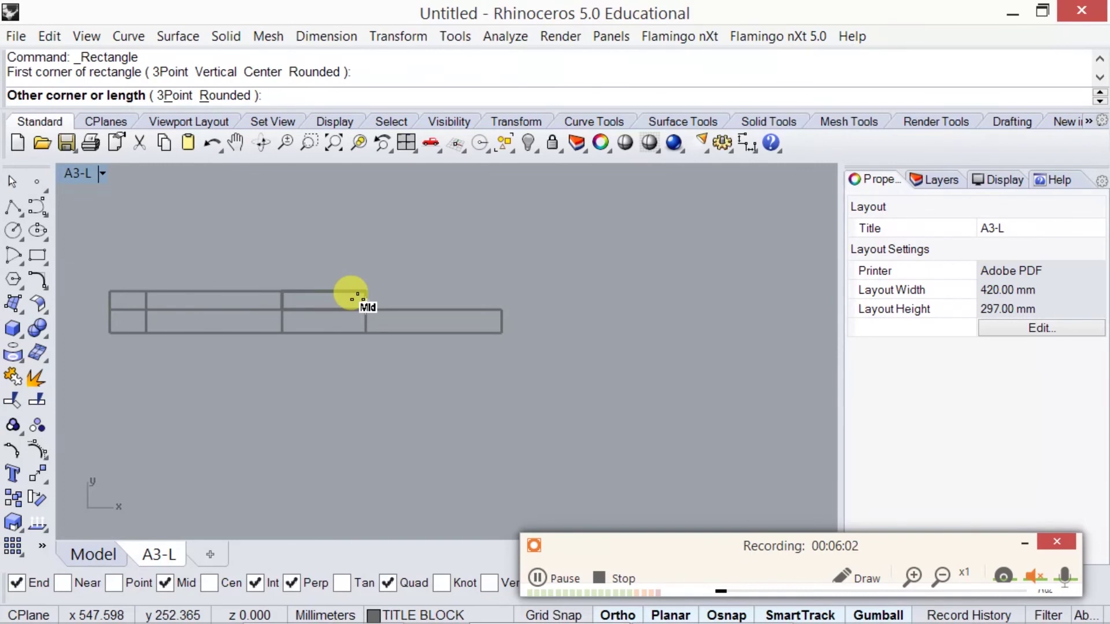
key(Return)
text(7)
key(Return)
- Draw a 150 × 9 mm title rectangle across the full table width, starting at the upper row's upper-left corner
key(Return)
click(109, 291)
text(9)
key(Return)
key(Return)
key(Return)
click(110, 285)
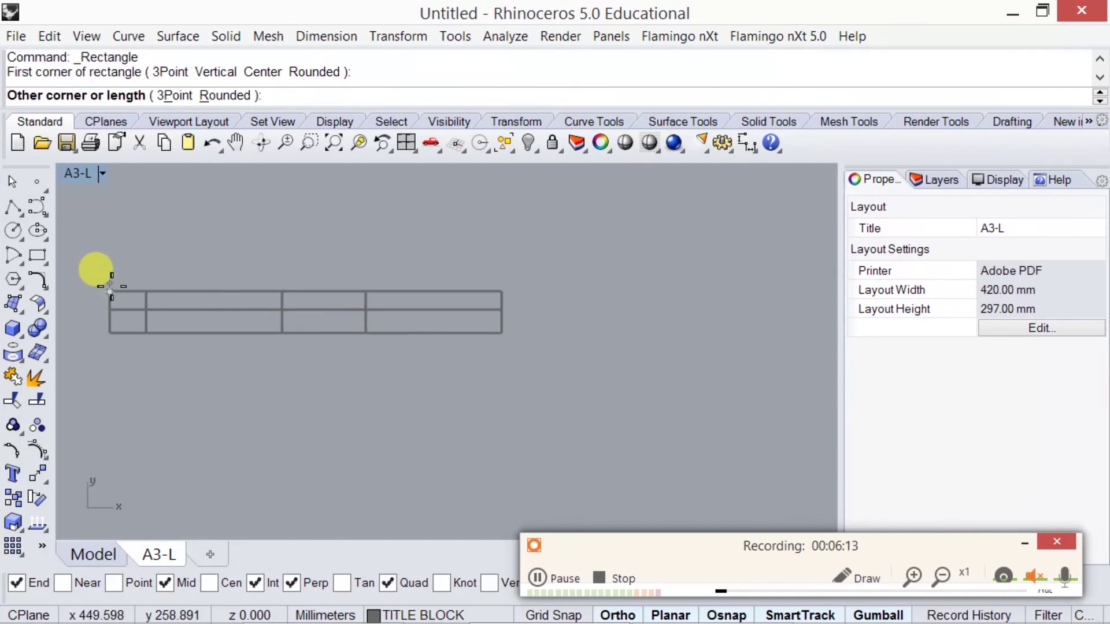
text(150)
key(Return)
text(9)
key(Return)
right_drag(466, 412, 621, 355)
click(554, 581)
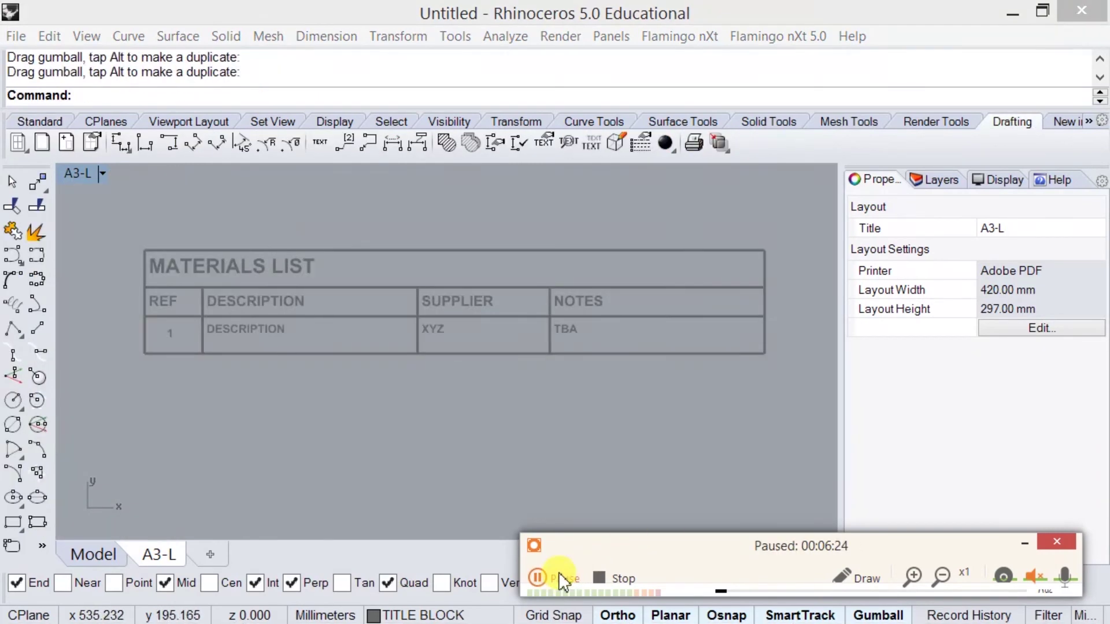
click(556, 580)
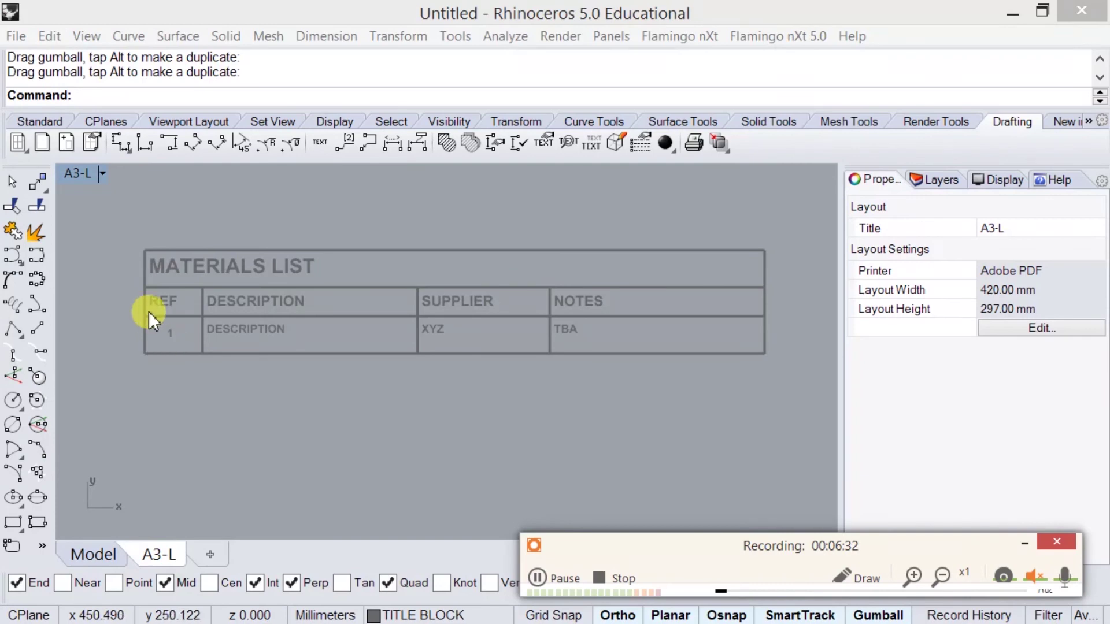
click(168, 334)
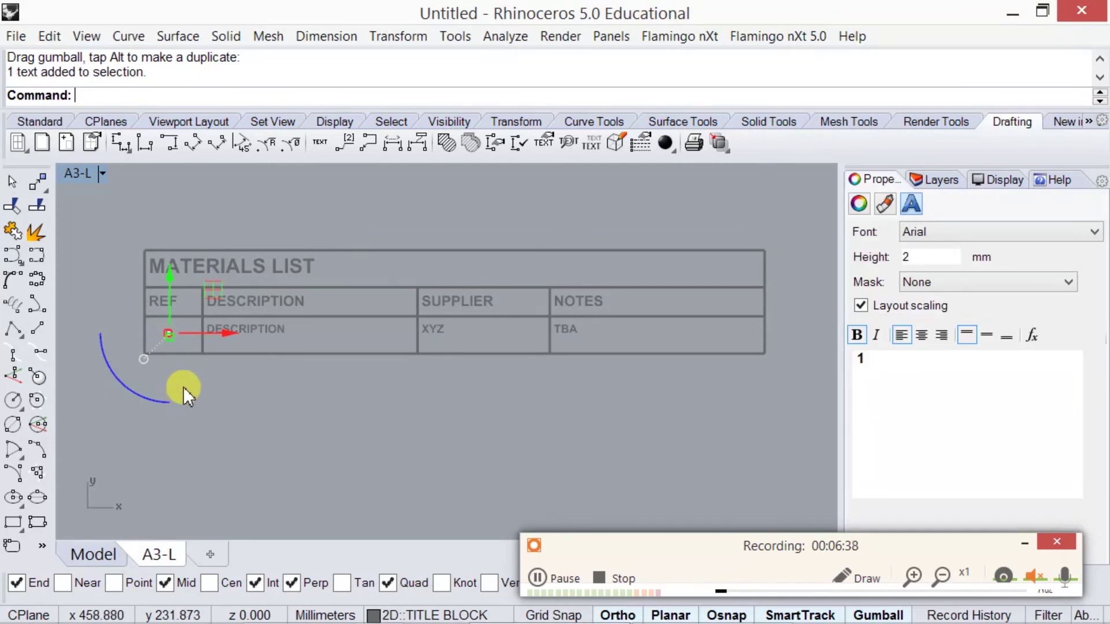
key(Escape)
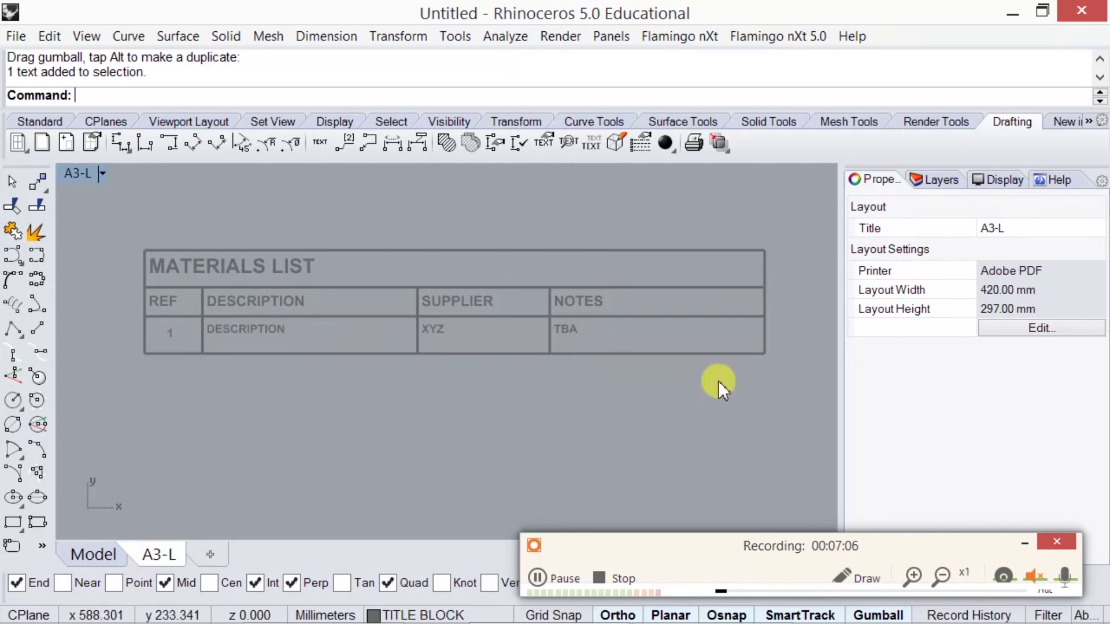
drag(151, 332, 130, 323)
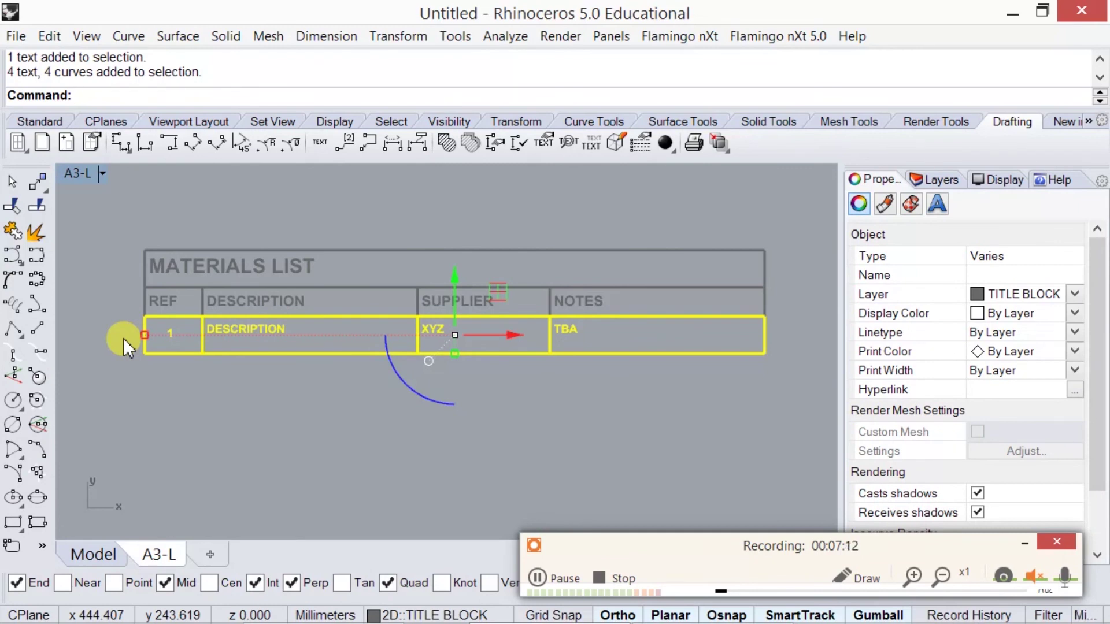
click(694, 446)
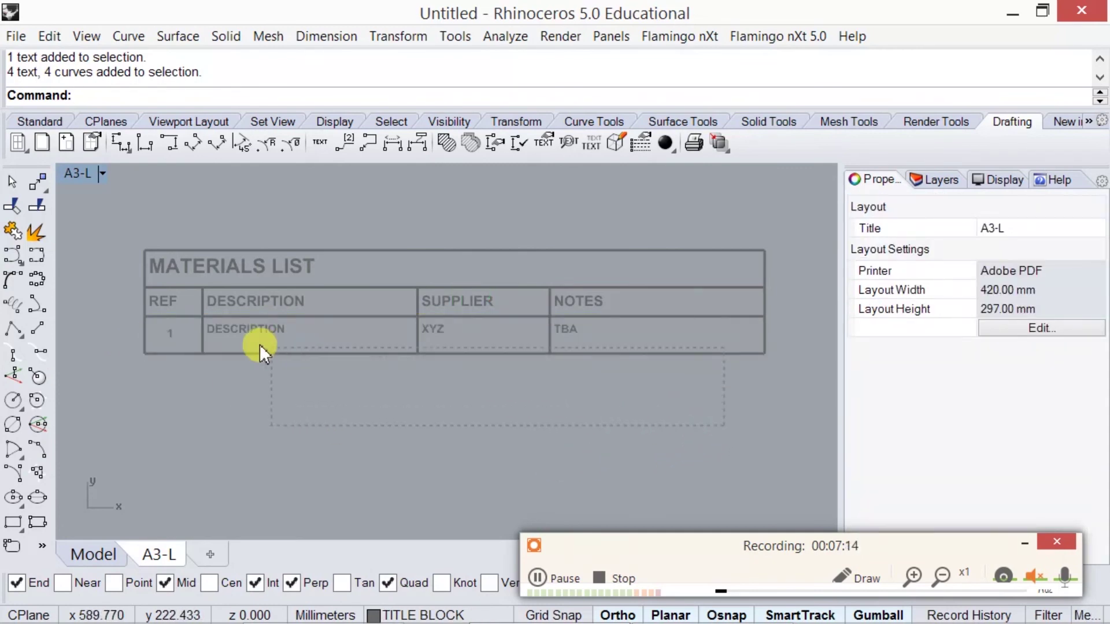
- Copy the complete item row of the MATERIALS LIST three times downward, stacking each copy directly beneath the previous row
click(160, 330)
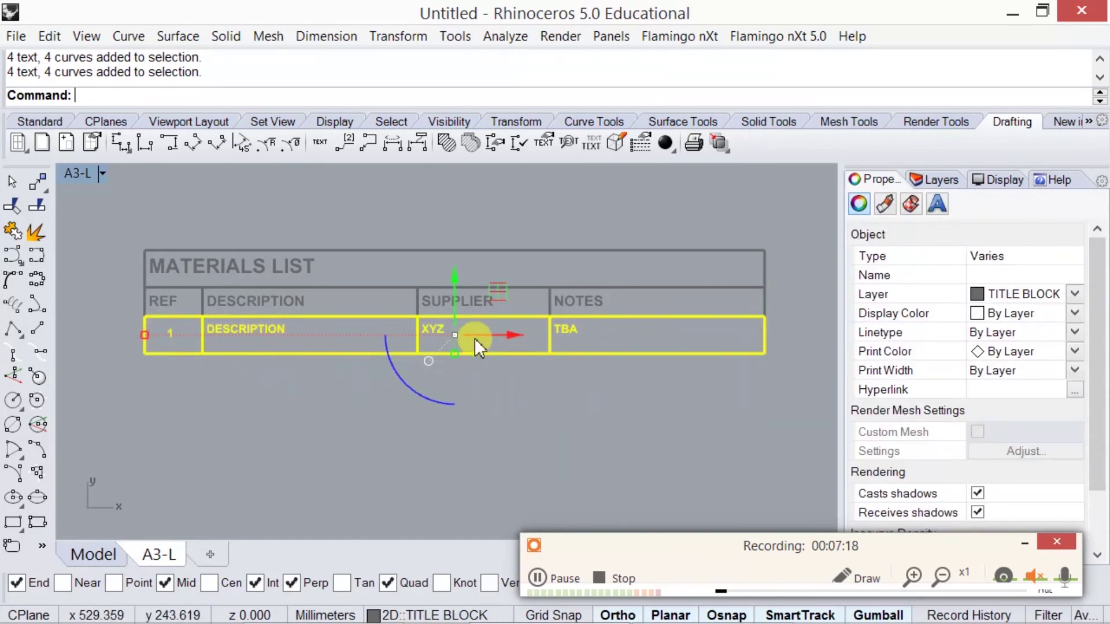
click(35, 123)
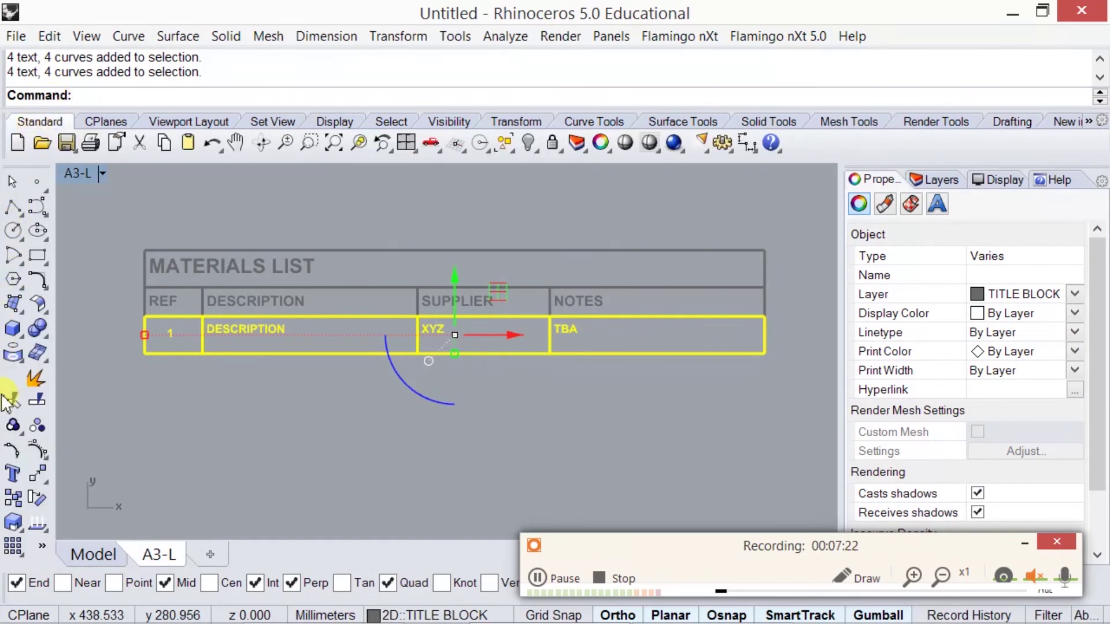
click(9, 501)
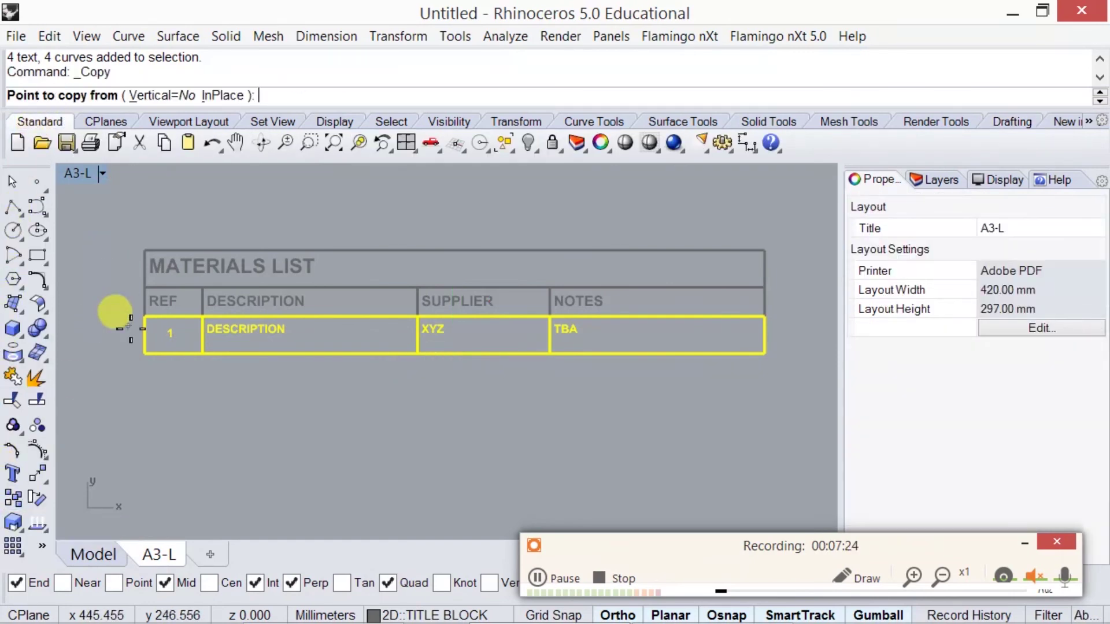
click(145, 317)
click(143, 356)
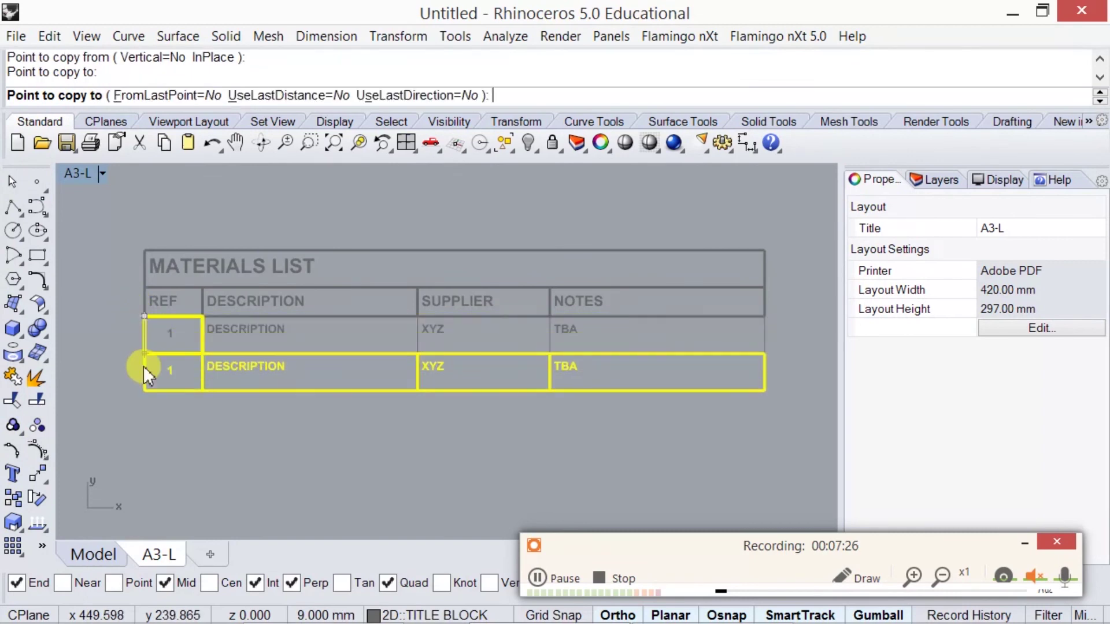
click(133, 383)
click(135, 422)
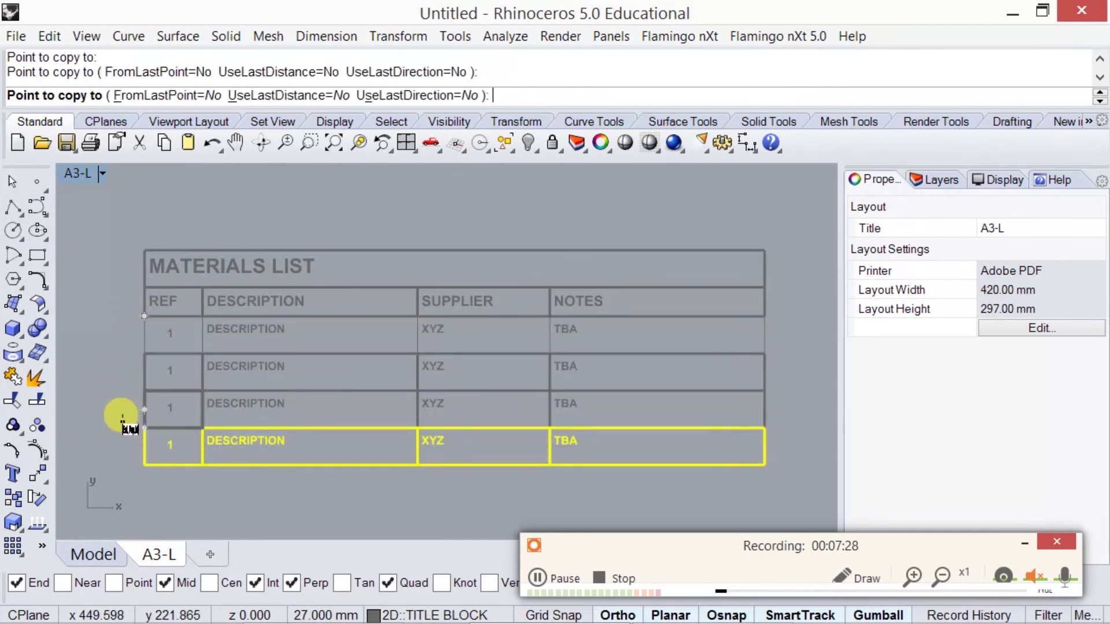
key(Return)
click(364, 470)
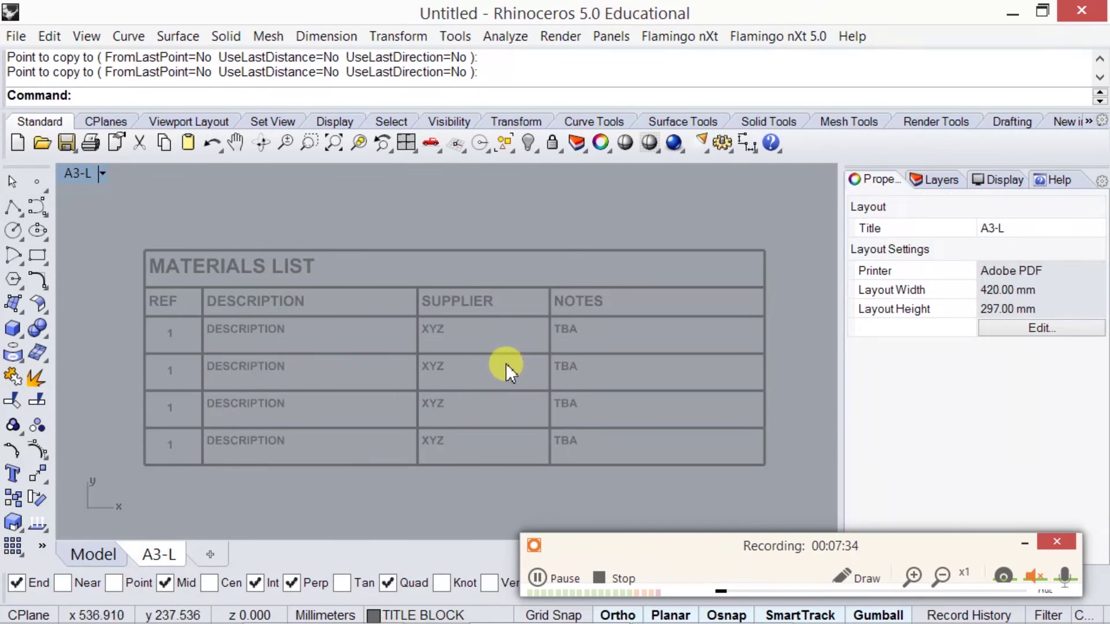
- Undo the copying of the materials list row
click(221, 142)
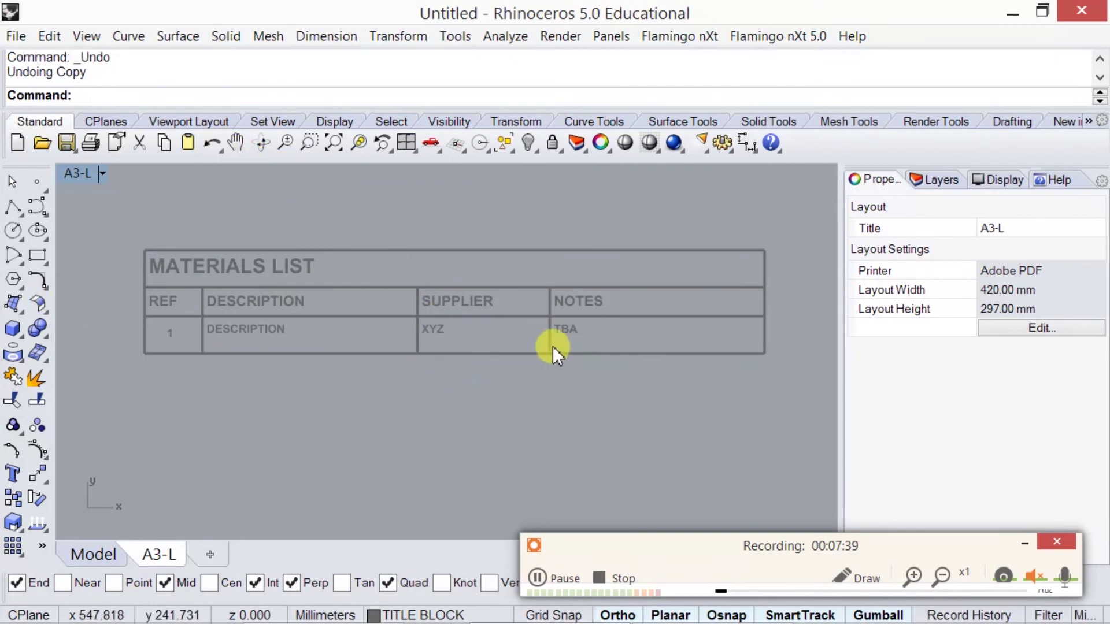
right_drag(585, 429, 591, 357)
scroll(592, 356, down, 4)
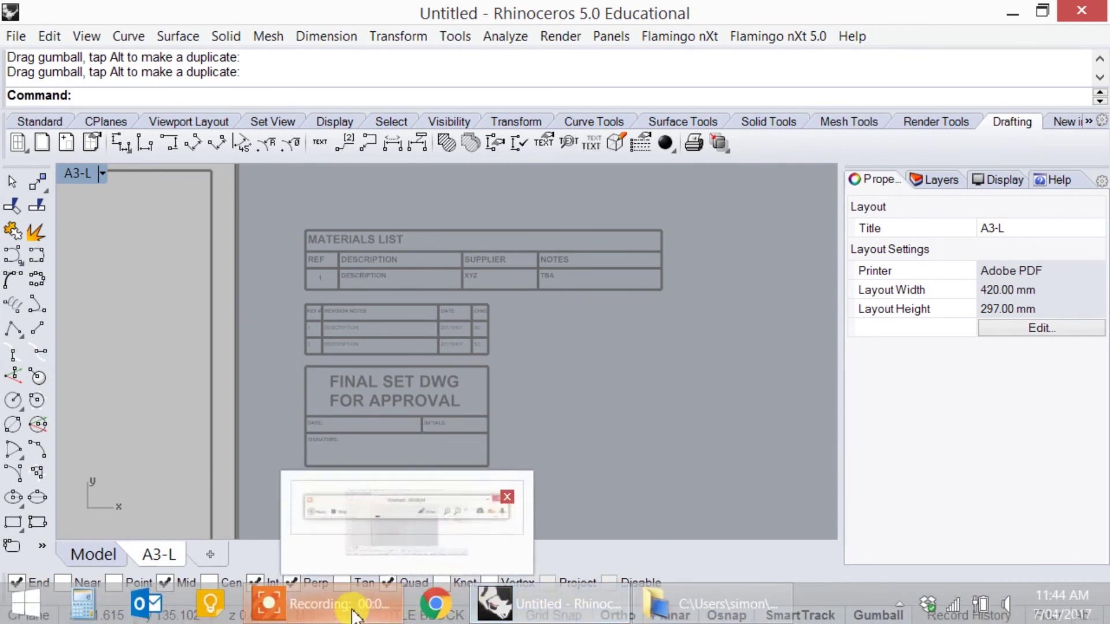
click(353, 614)
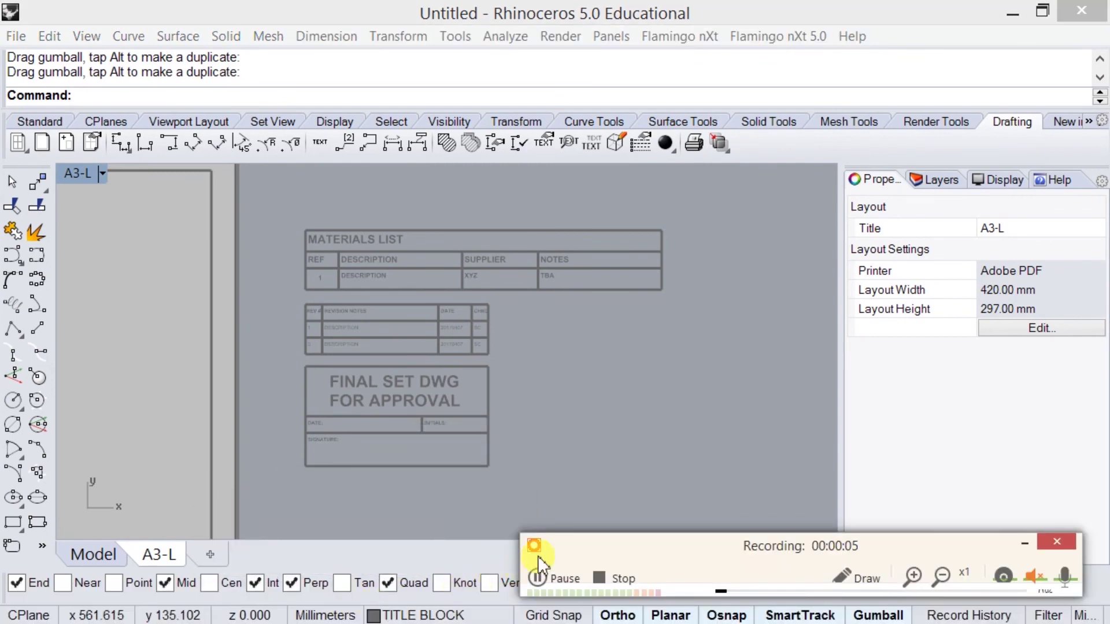